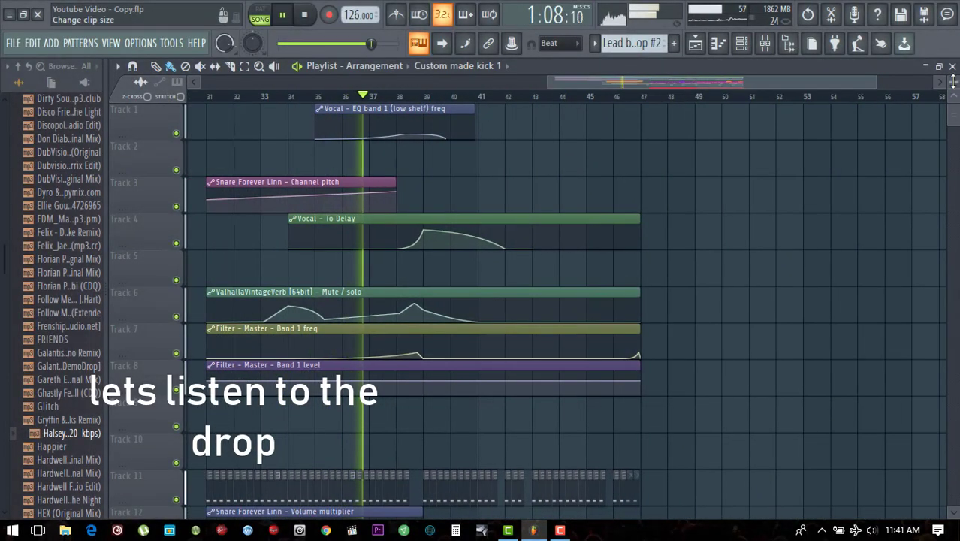
Step: Look over the playing drop's full arrangement in the Playlist, from the automation clips down to the Sub Bass clips
drag(952, 81, 952, 72)
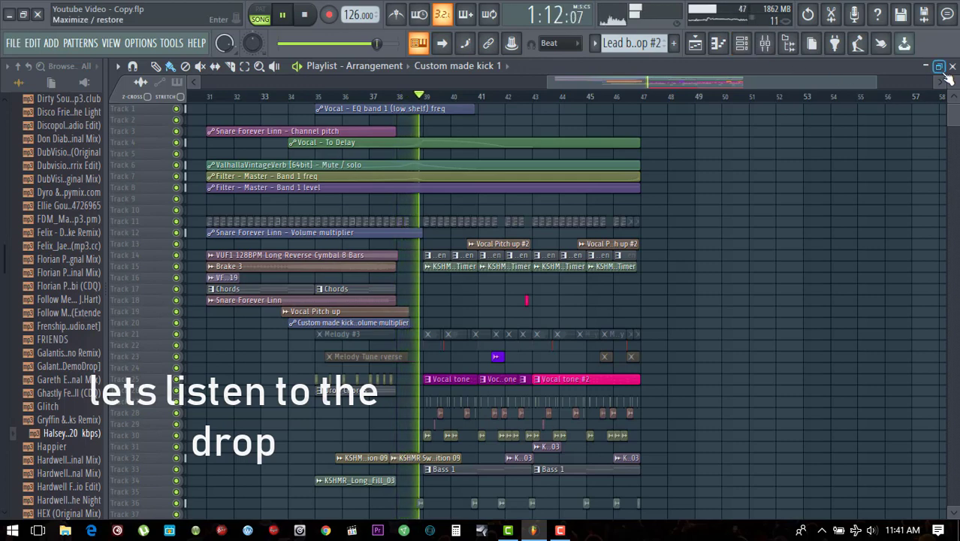
drag(832, 84, 744, 85)
drag(952, 116, 954, 135)
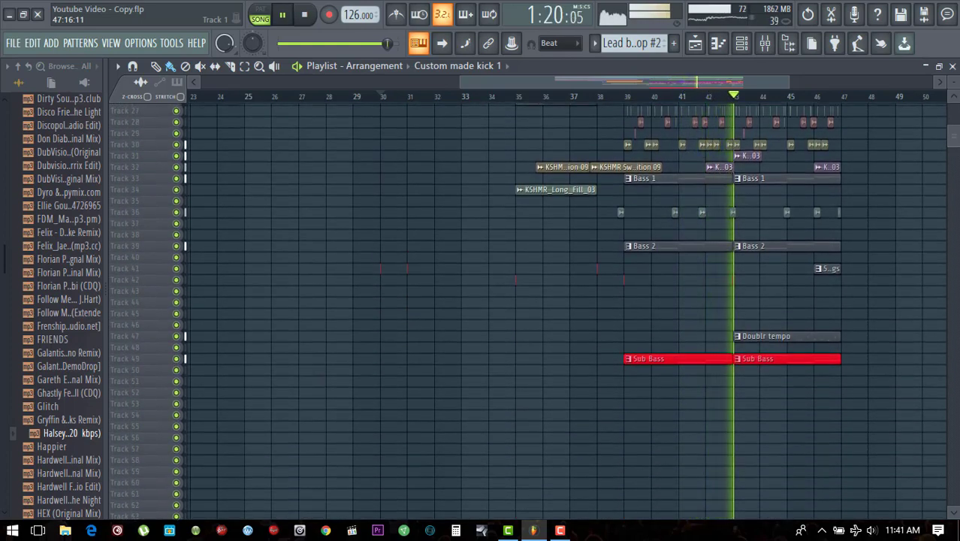
drag(955, 135, 953, 114)
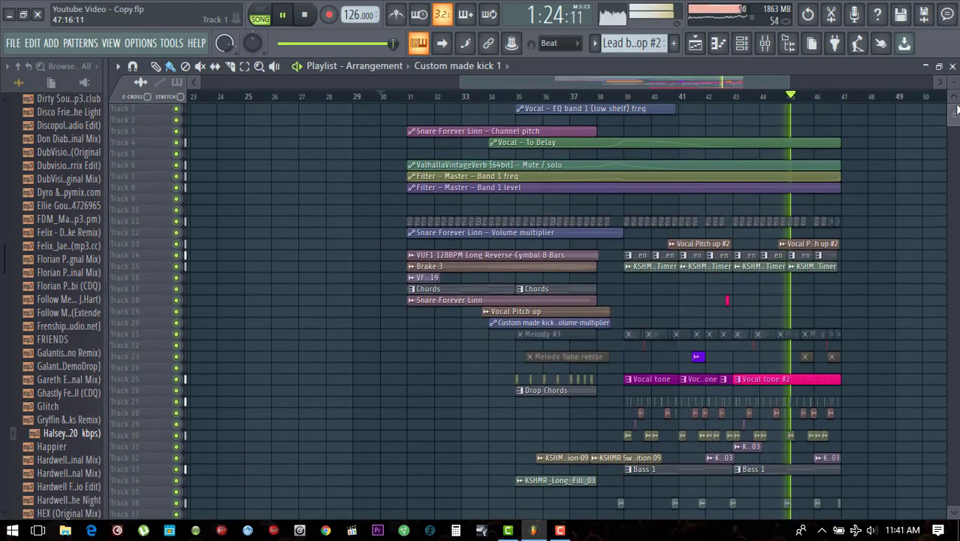
drag(788, 82, 832, 82)
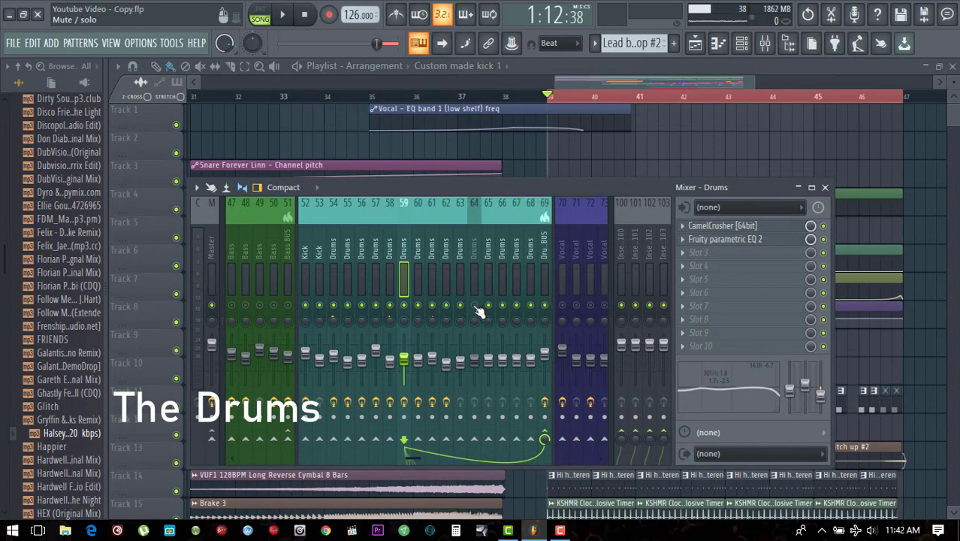
Step: Play the drop from the start of bar 39 and look over its drum clips in the Playlist
click(560, 96)
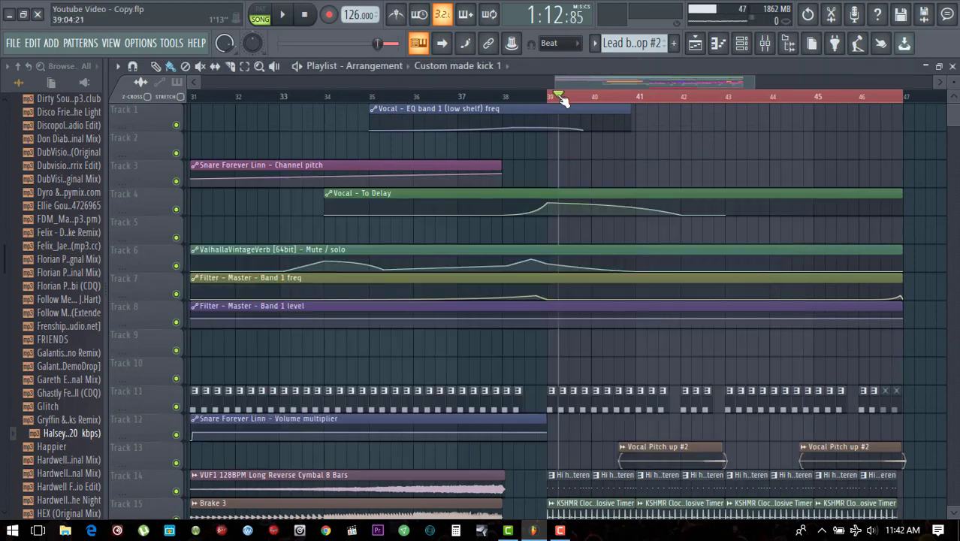
scroll(560, 97, down, 1)
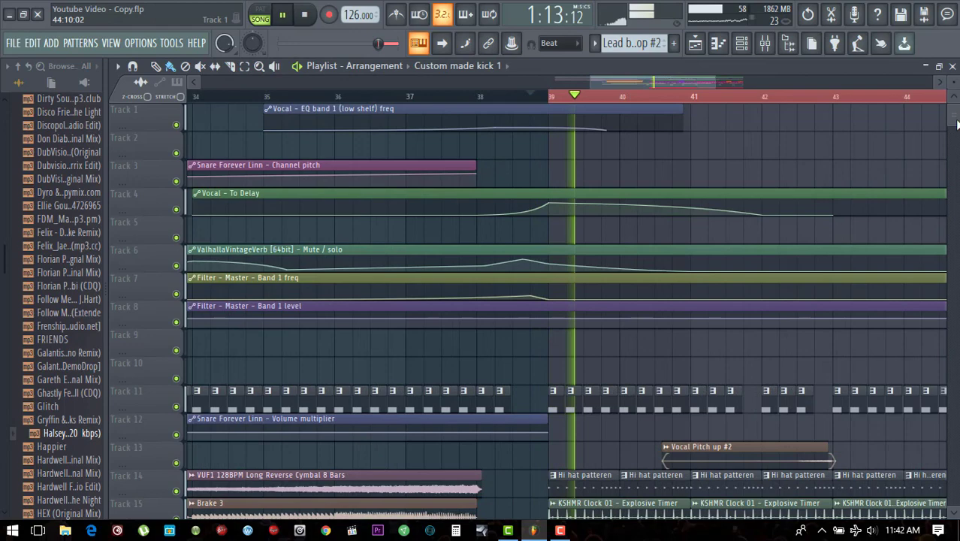
drag(956, 120, 954, 133)
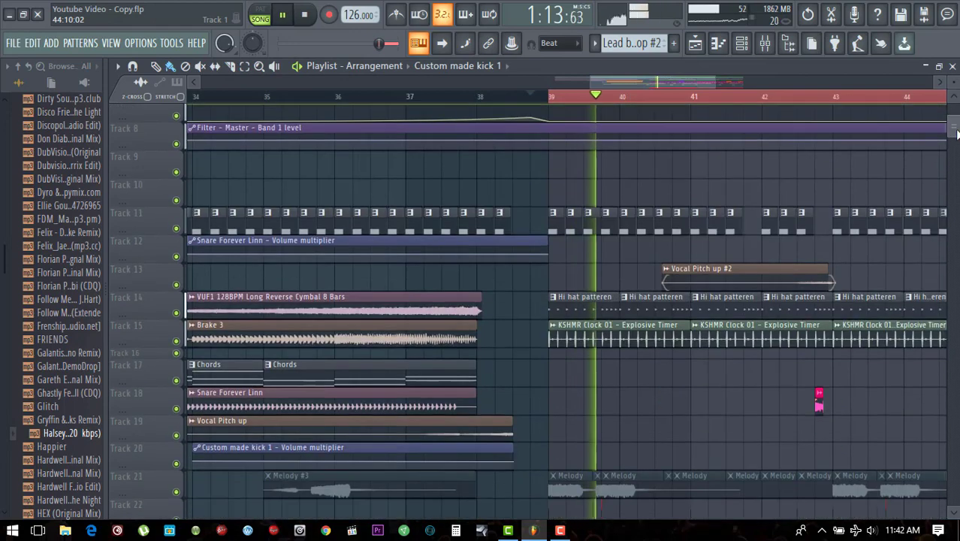
scroll(687, 98, down, 3)
drag(637, 79, 689, 83)
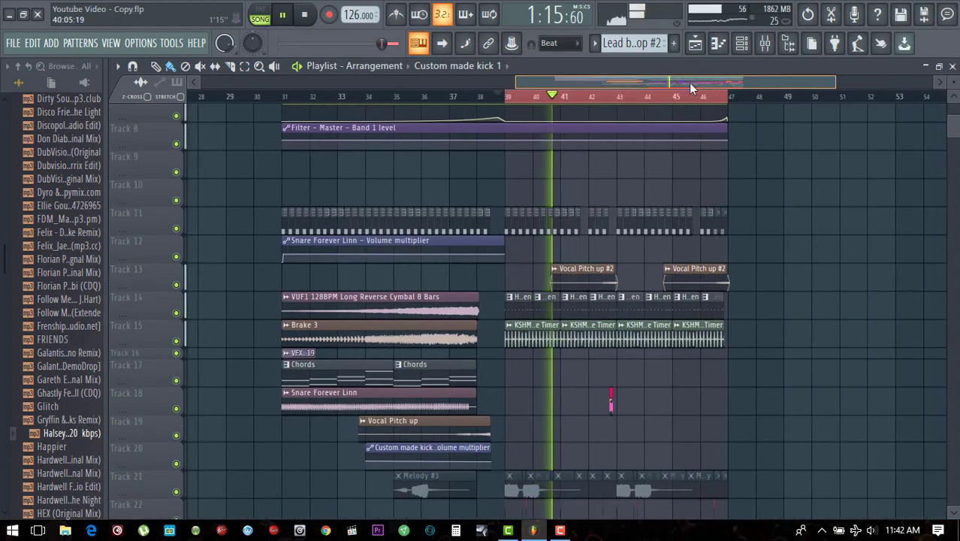
Step: Show the drum tracks in the mixer and look through the instrument and sample channels in the Channel rack
key(F9)
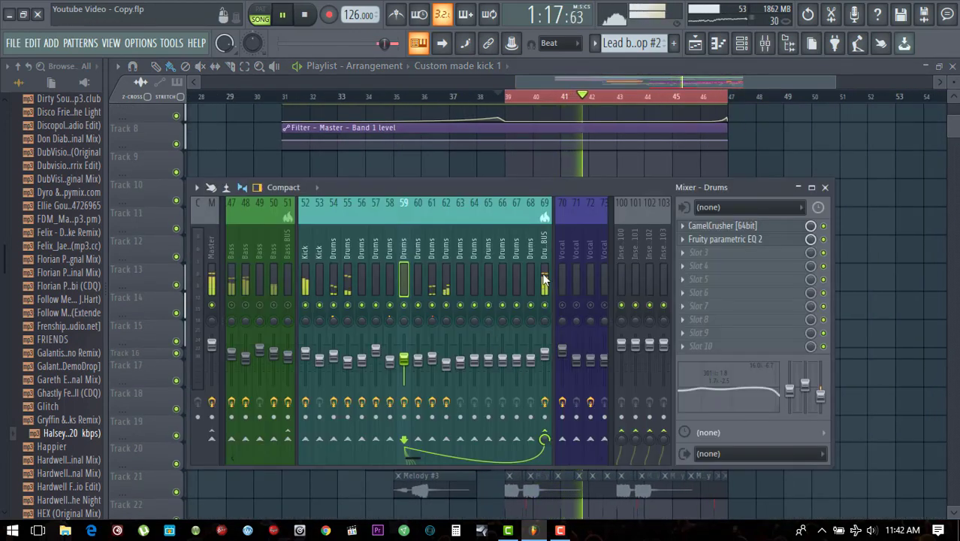
click(741, 43)
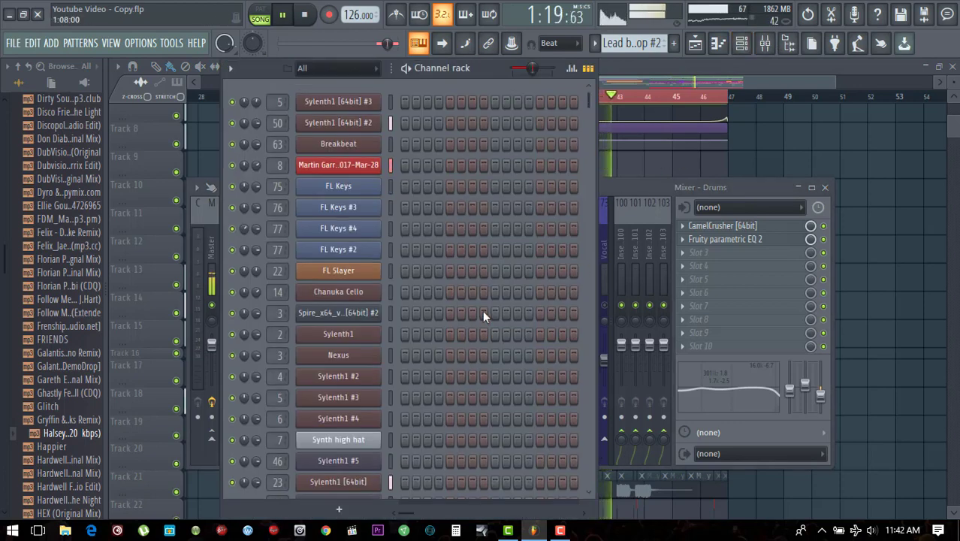
scroll(482, 311, down, 4)
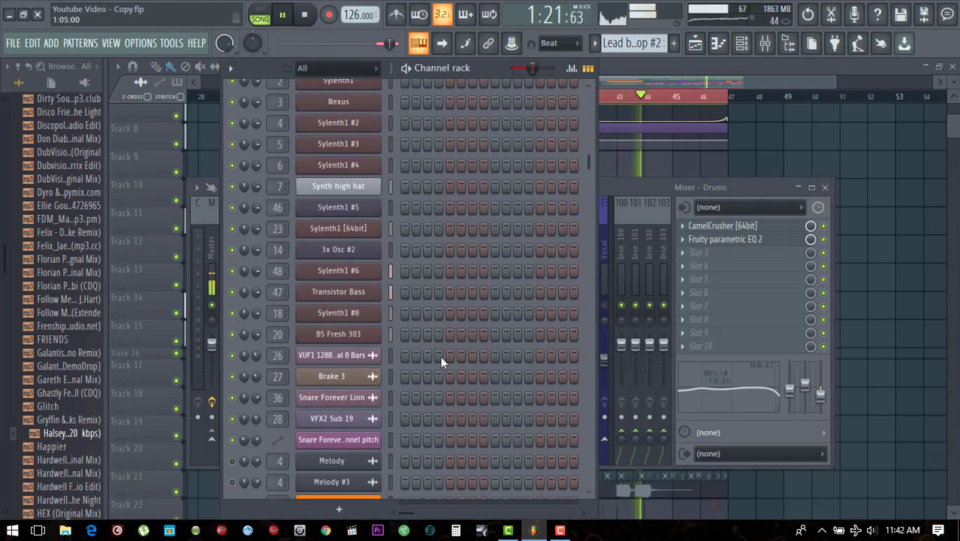
scroll(405, 413, down, 3)
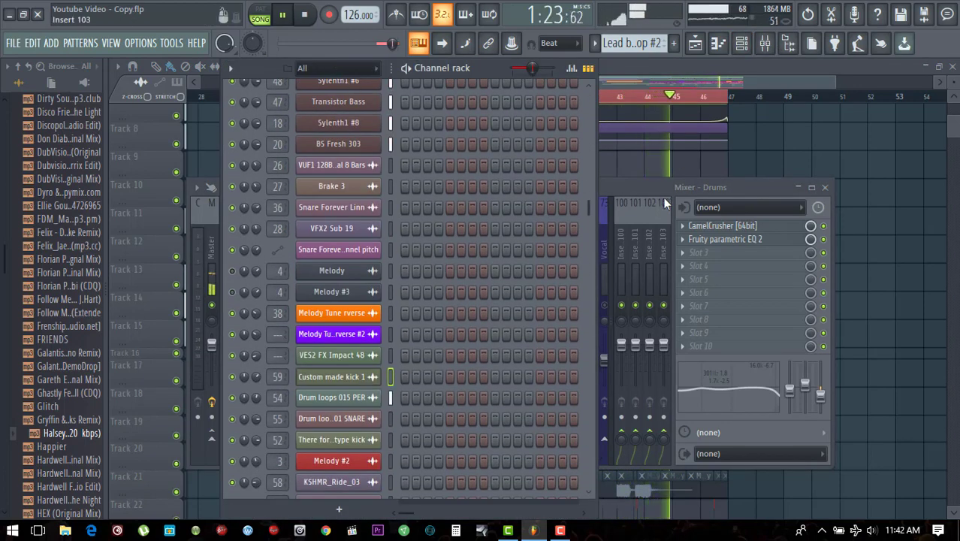
Step: Return to the Playlist and examine the drop's clips with taller tracks
click(663, 198)
drag(950, 95, 932, 135)
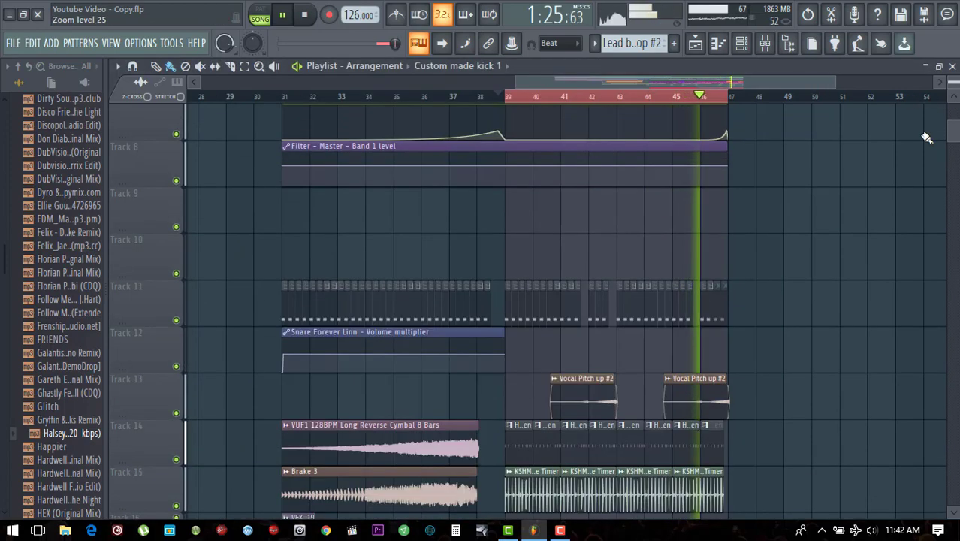
scroll(844, 277, down, 4)
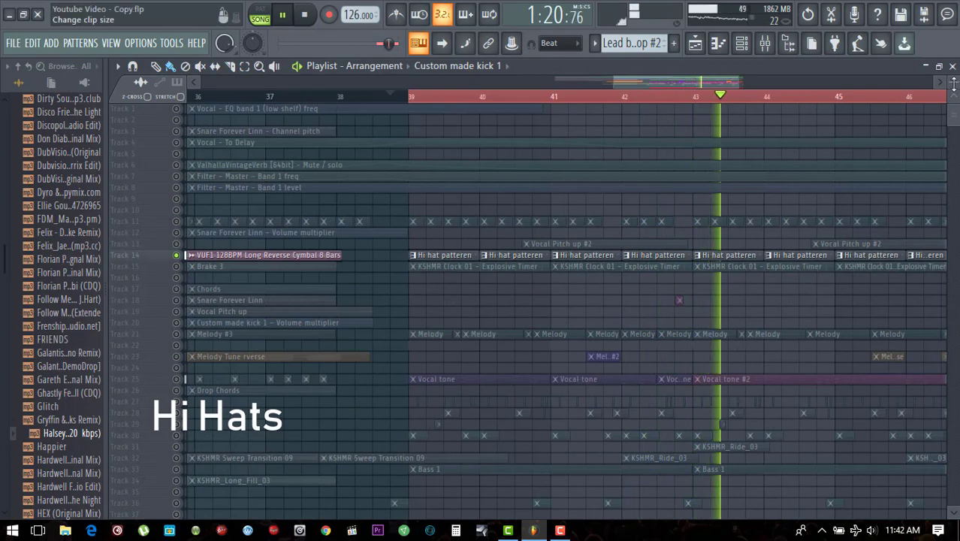
Step: Examine the Hi hat patteren clips on Track 14 at a larger track height and open that pattern
drag(950, 95, 939, 135)
scroll(791, 238, down, 4)
scroll(789, 239, down, 3)
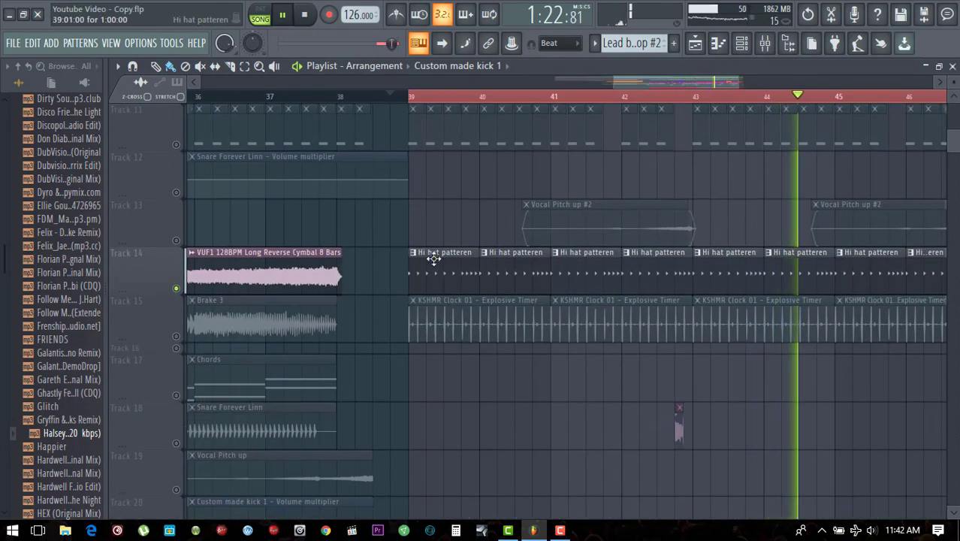
double_click(788, 248)
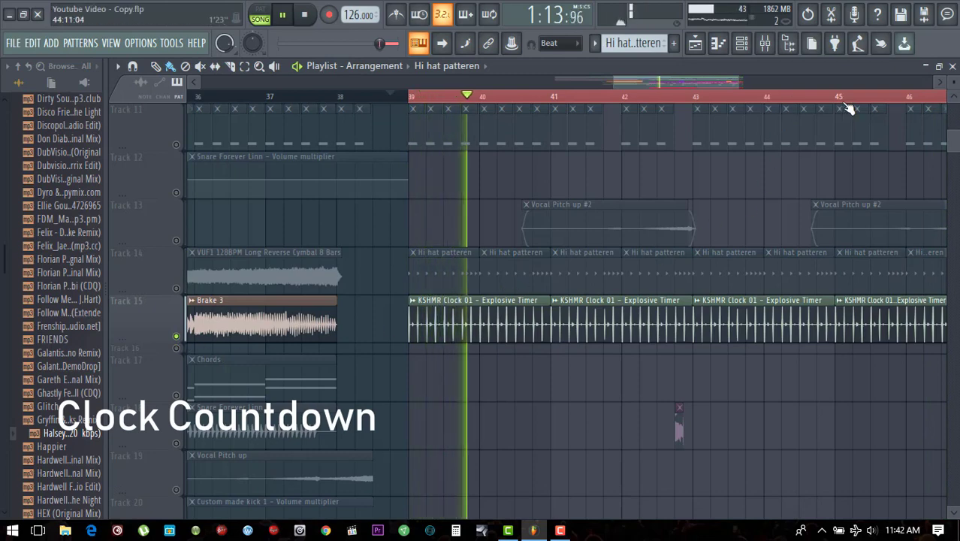
Step: Solo the hi-hat clips on Track 27 and the drum clips on Track 30 to listen to each
drag(951, 95, 950, 55)
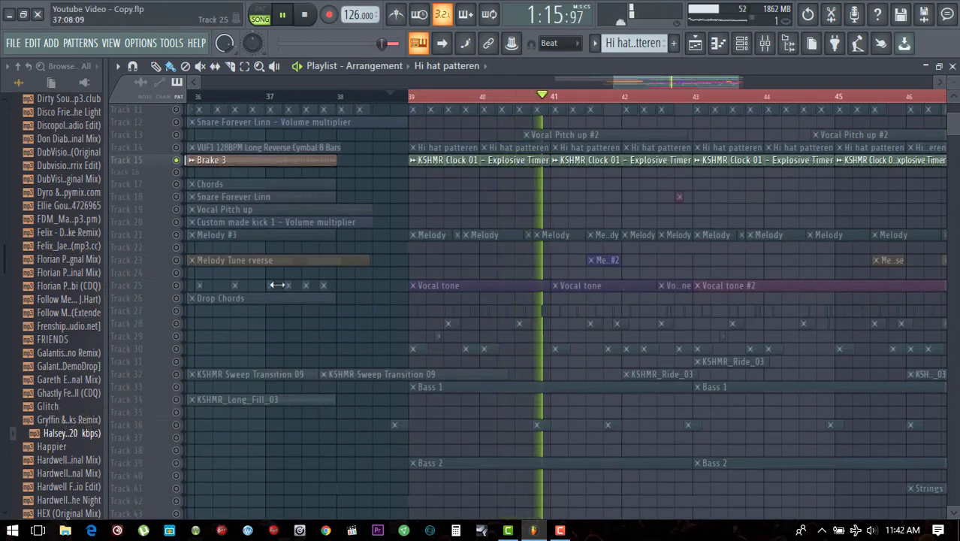
click(175, 310)
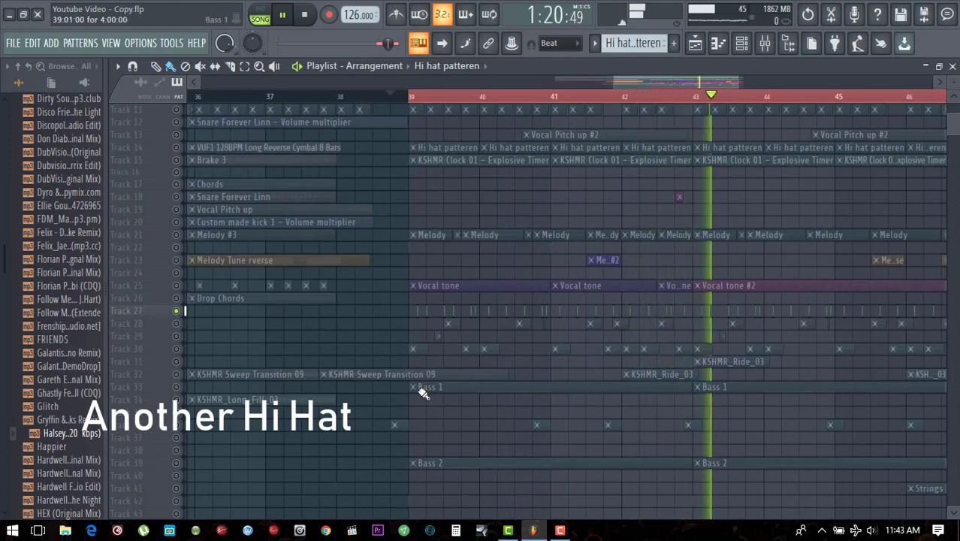
scroll(422, 390, down, 4)
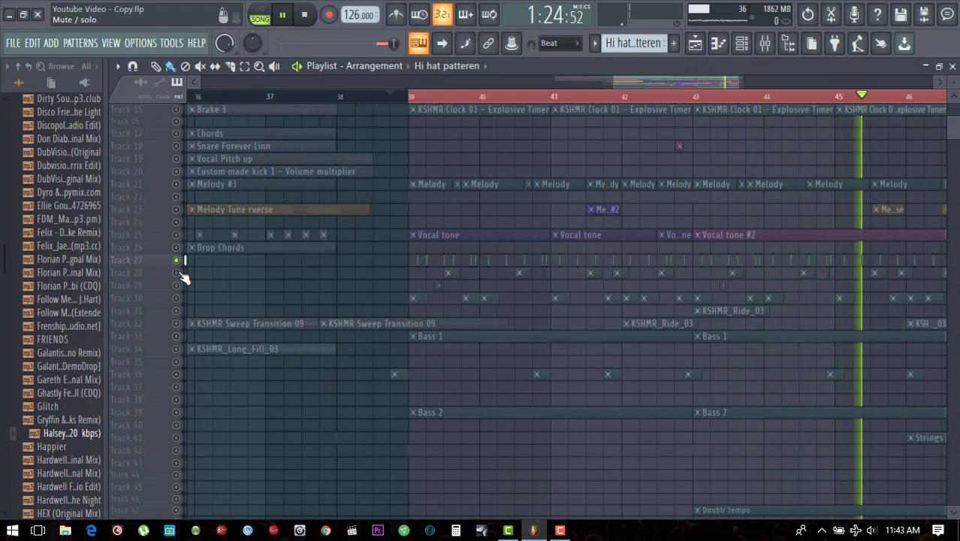
click(178, 299)
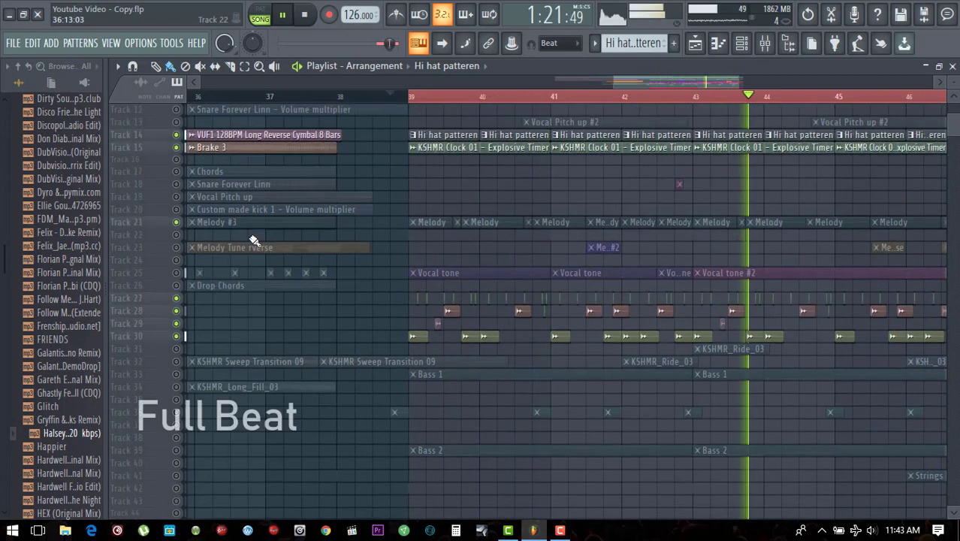
Step: Look over all the active drum clips of the full beat and bring up their levels in the mixer
scroll(259, 248, up, 2)
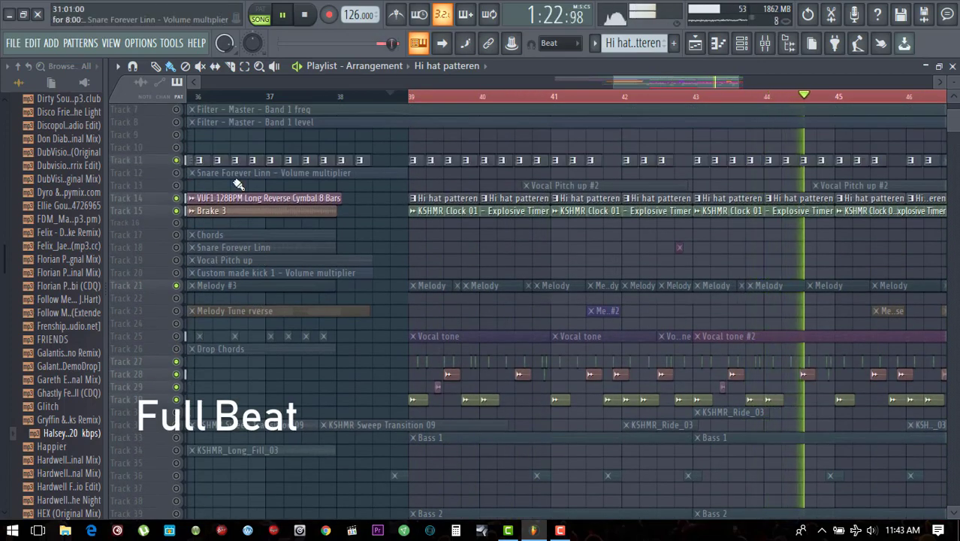
scroll(409, 102, down, 3)
scroll(428, 195, down, 2)
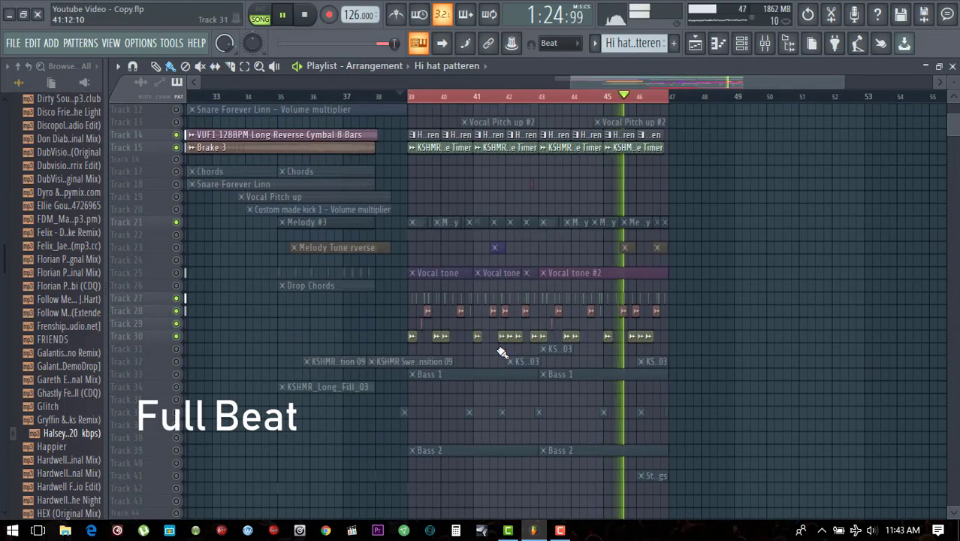
key(F9)
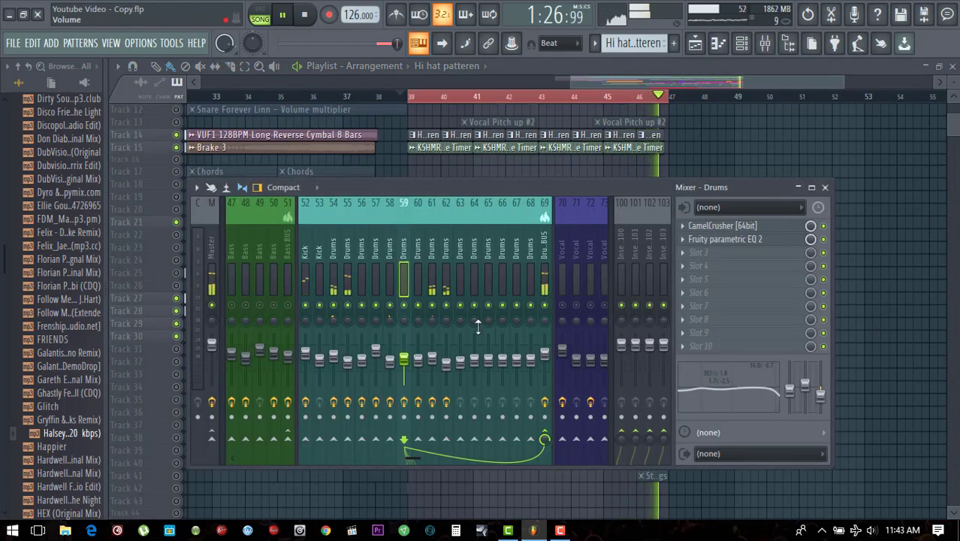
Step: Examine the Sylenth1 #6 notes of the Bass 1 pattern in the Piano roll, and return to the Playlist
double_click(464, 229)
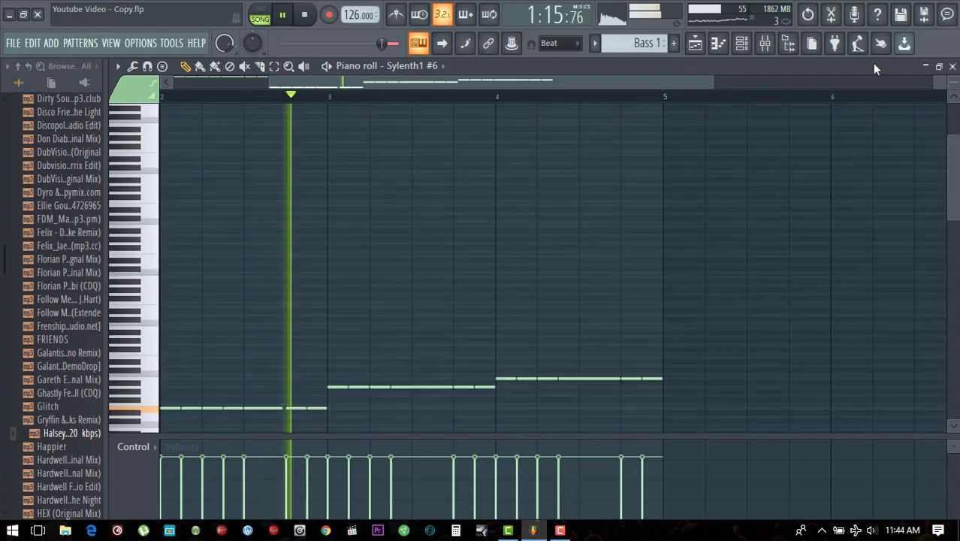
drag(712, 82, 861, 91)
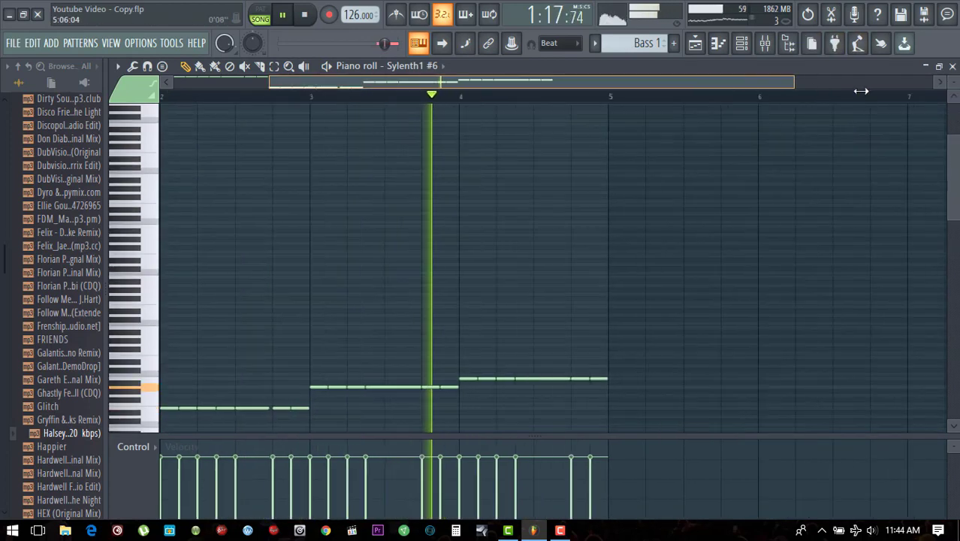
key(Escape)
scroll(452, 278, up, 5)
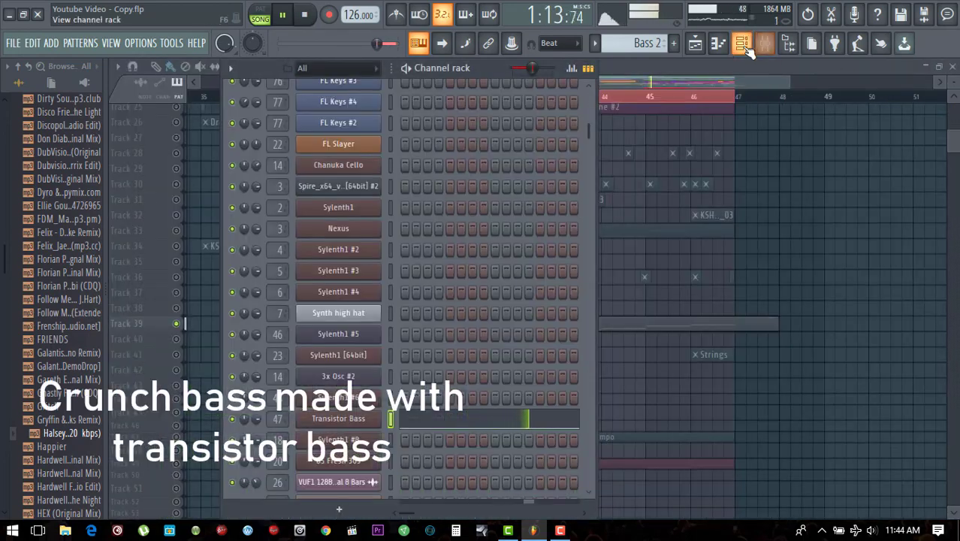
Step: Open the Transistor Bass channel from the Channel rack and reposition its plugin window to examine the settings
click(745, 47)
click(746, 47)
click(338, 420)
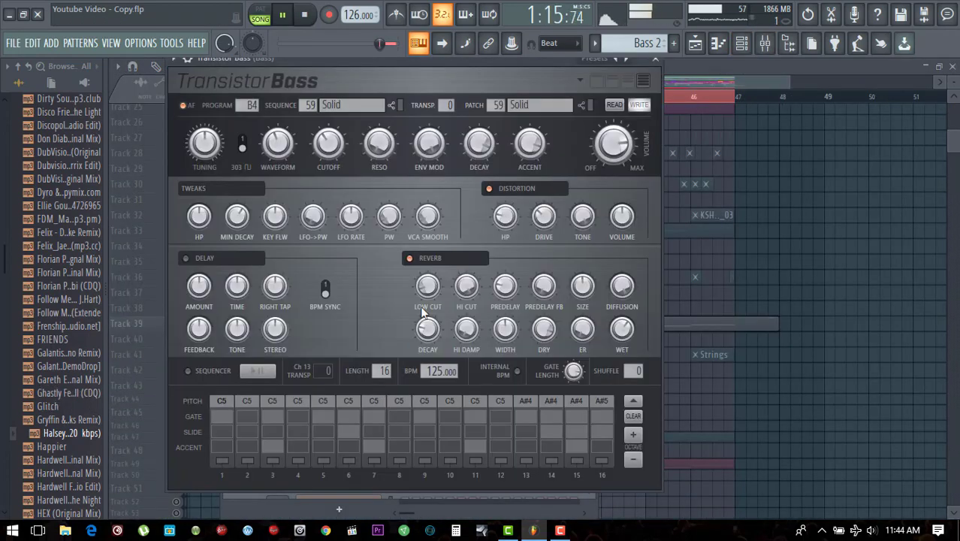
drag(412, 68, 474, 93)
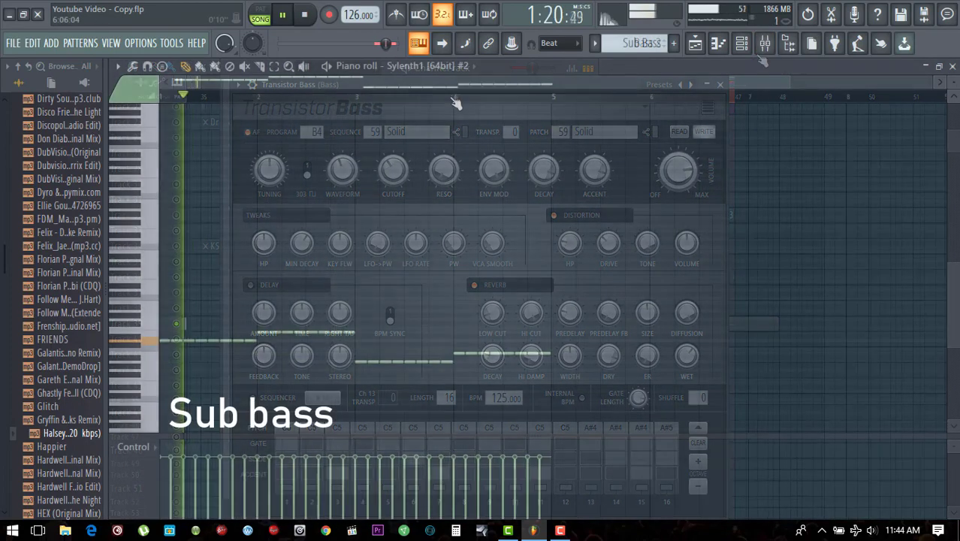
Step: Look through the Channel rack for the Sub Bass pattern's instrument and examine the bass tracks in the mixer
click(741, 43)
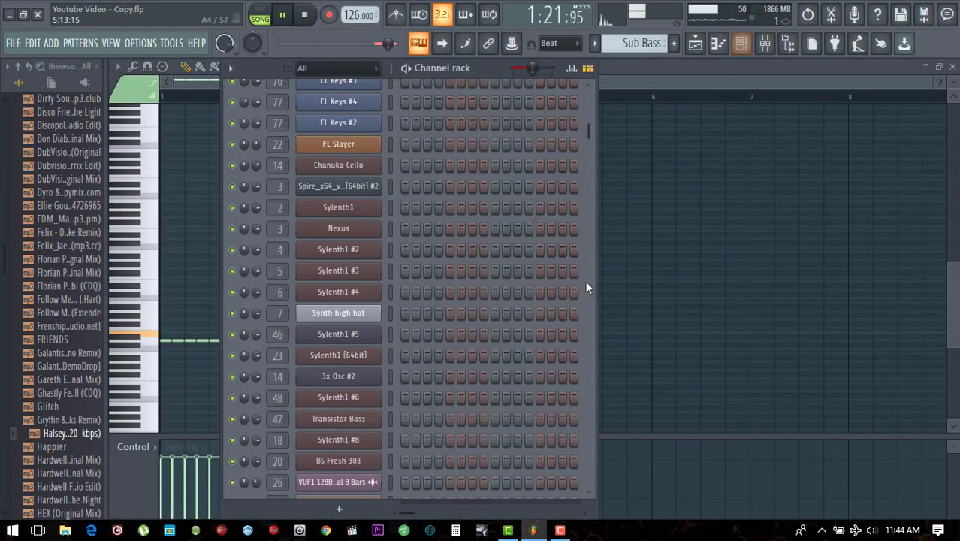
scroll(463, 360, up, 6)
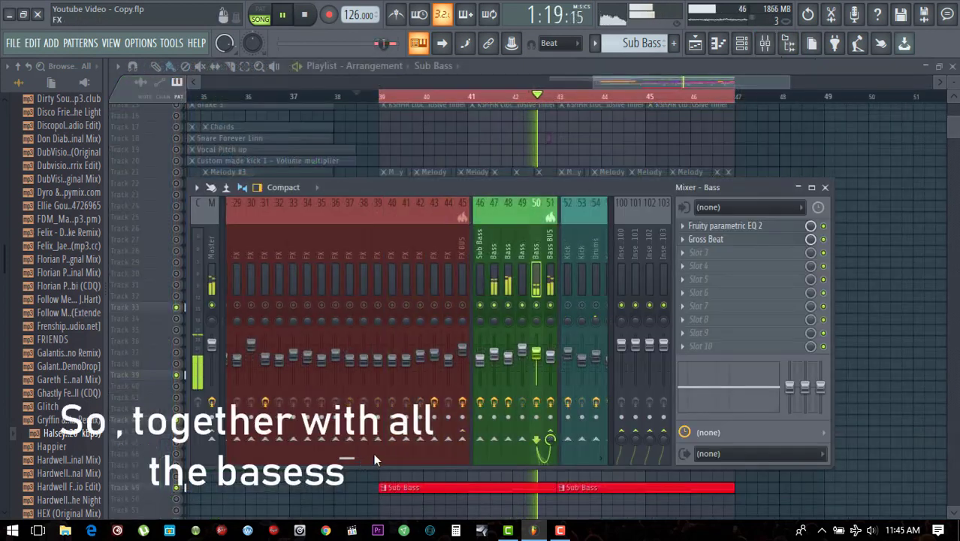
drag(433, 457, 418, 456)
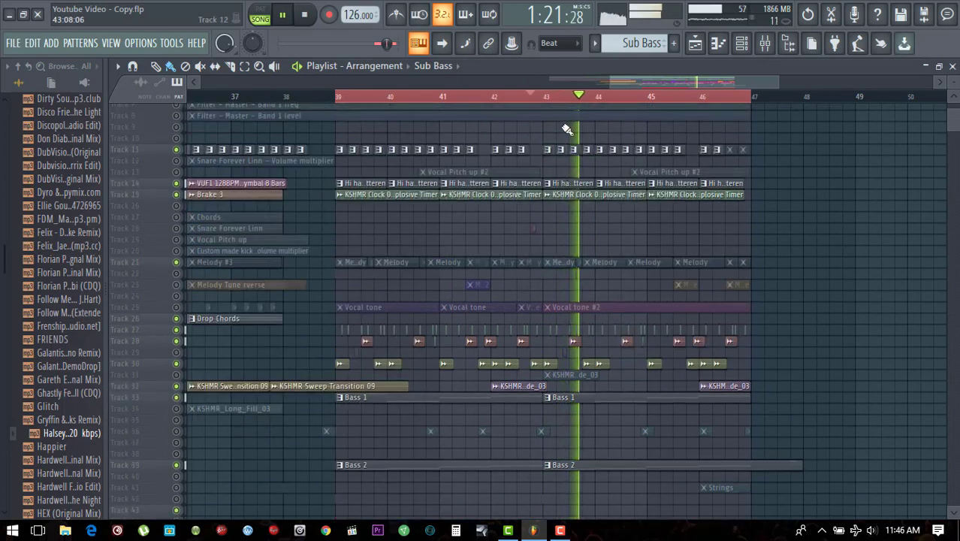
Step: Look over the combined drum and bass clips across the looped drop in the Playlist
scroll(556, 100, down, 3)
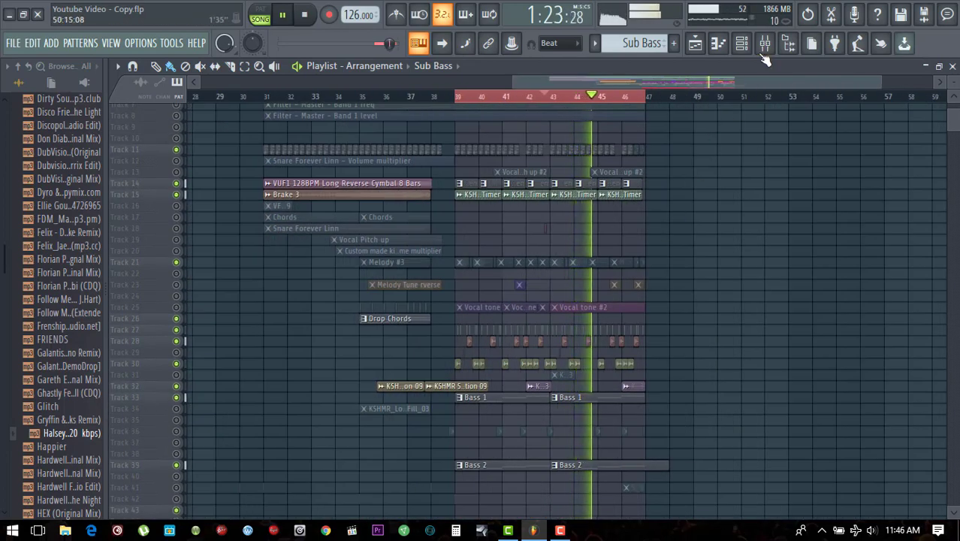
scroll(632, 346, up, 3)
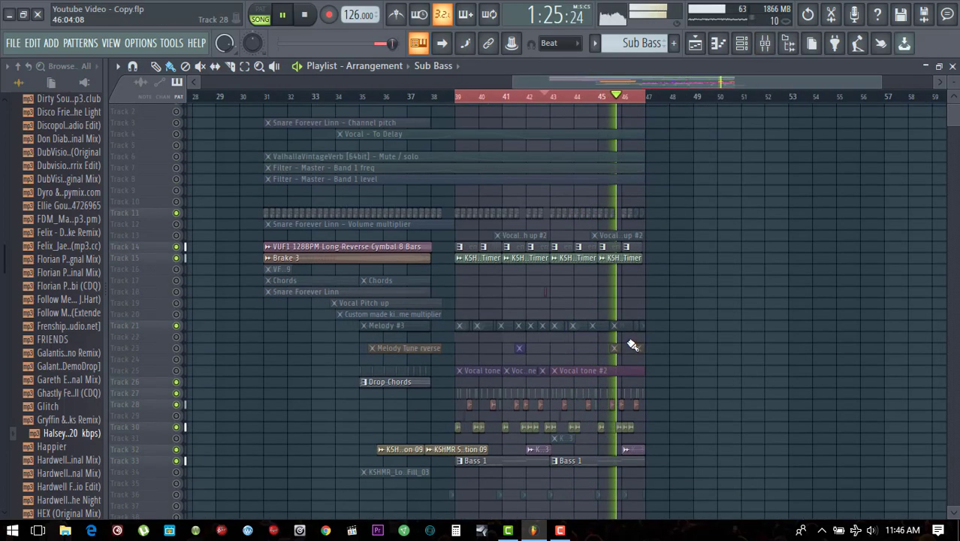
scroll(664, 96, up, 2)
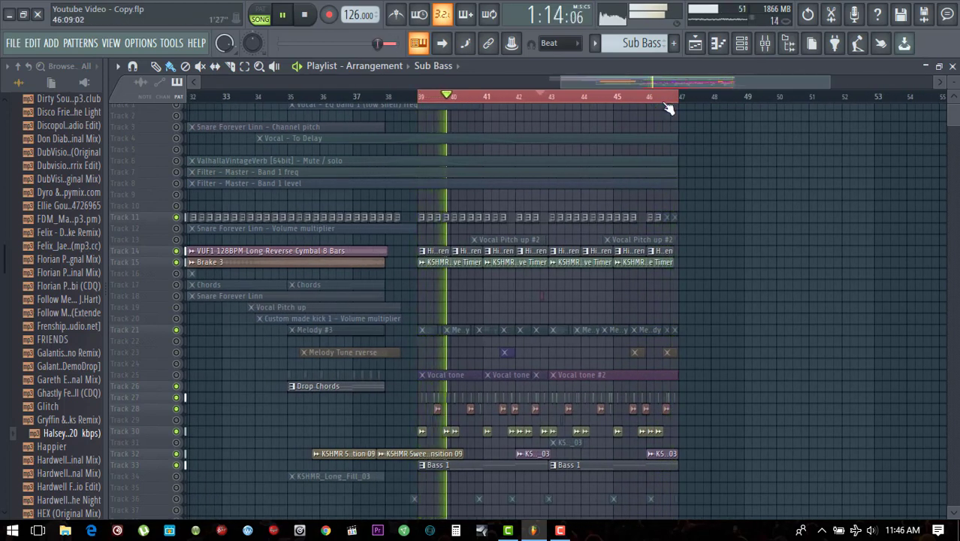
scroll(669, 105, down, 2)
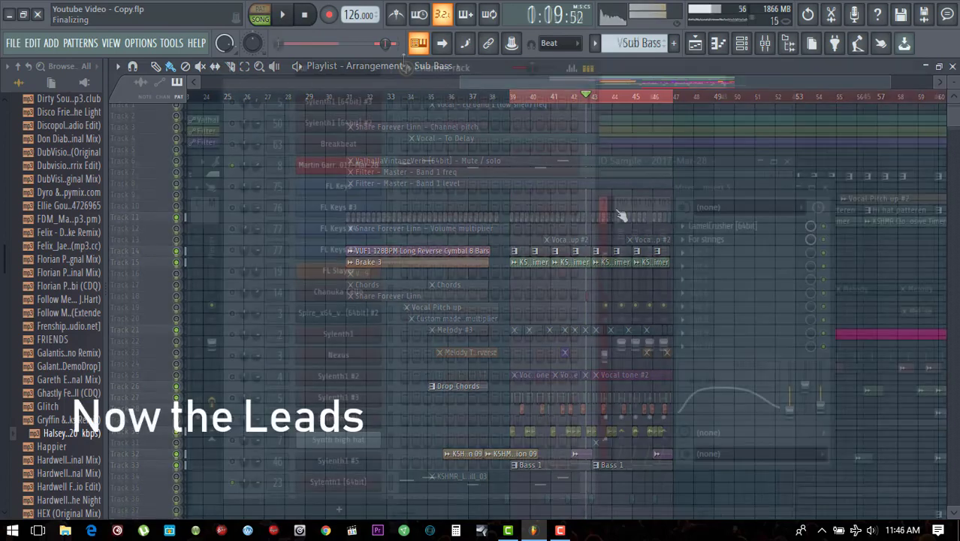
Step: Examine all the Lead 1 notes of the Vocal tone pattern in a restored, repositioned Piano roll window, then close it
click(642, 188)
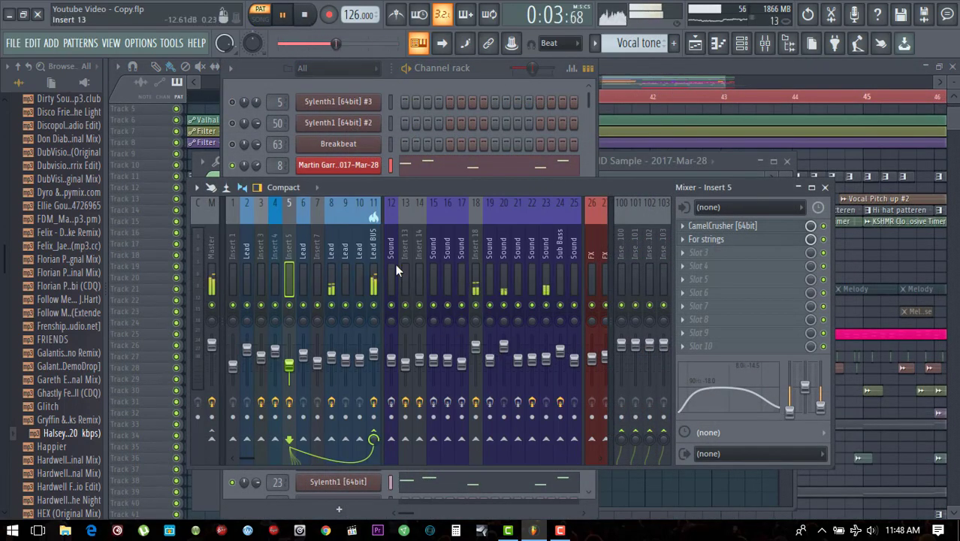
click(372, 240)
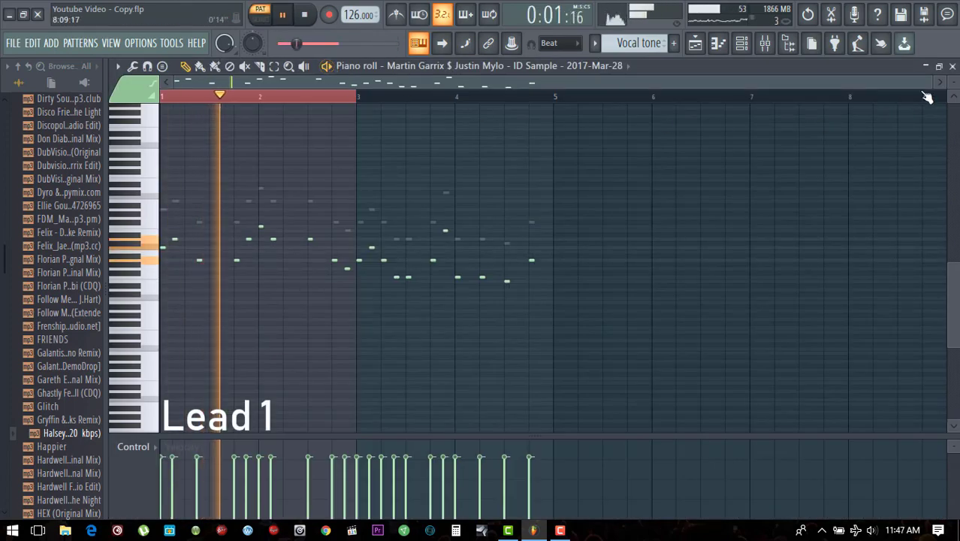
click(938, 66)
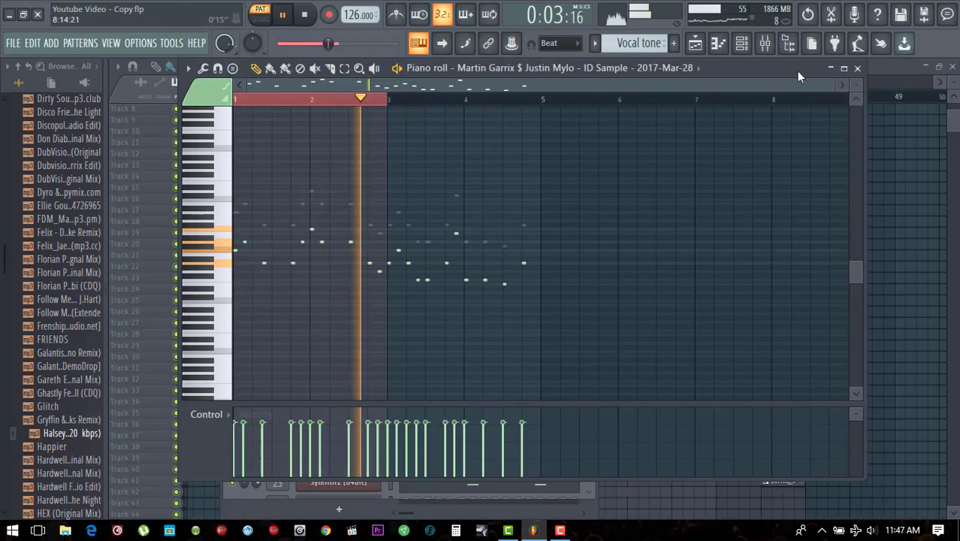
drag(798, 73, 811, 102)
drag(878, 93, 794, 154)
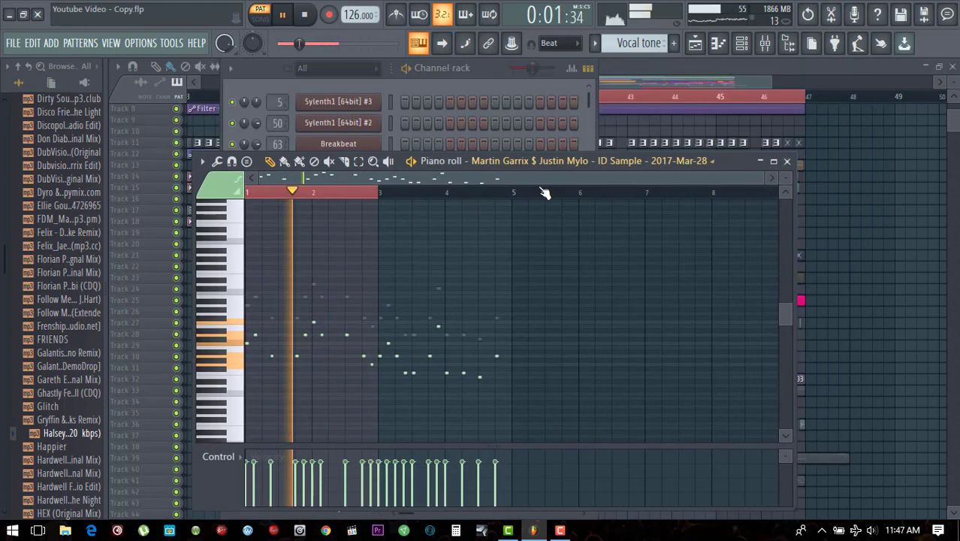
key(ctrl+a)
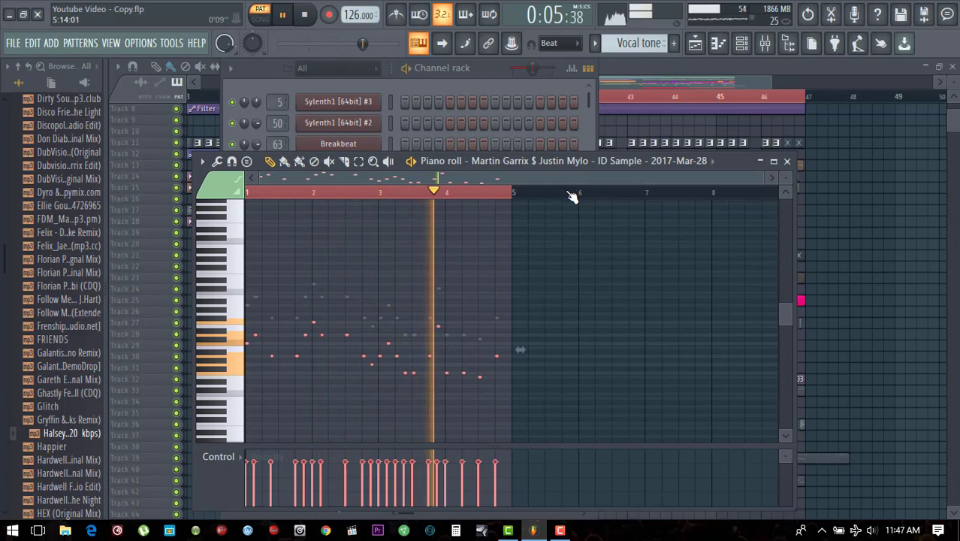
click(786, 161)
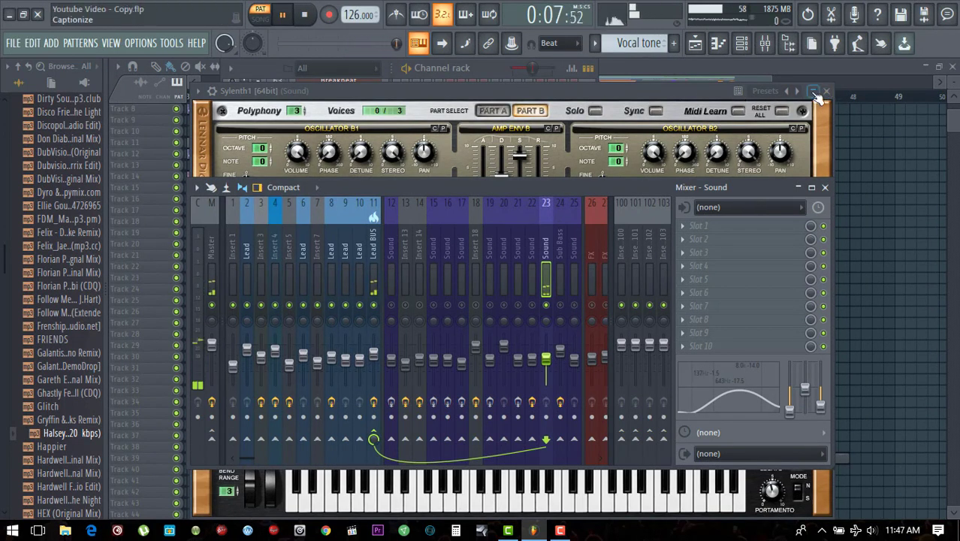
Step: Close the Sylenth1 [64bit] plugin and return to the Playlist to look over the Vocal tone clips
click(819, 99)
click(825, 91)
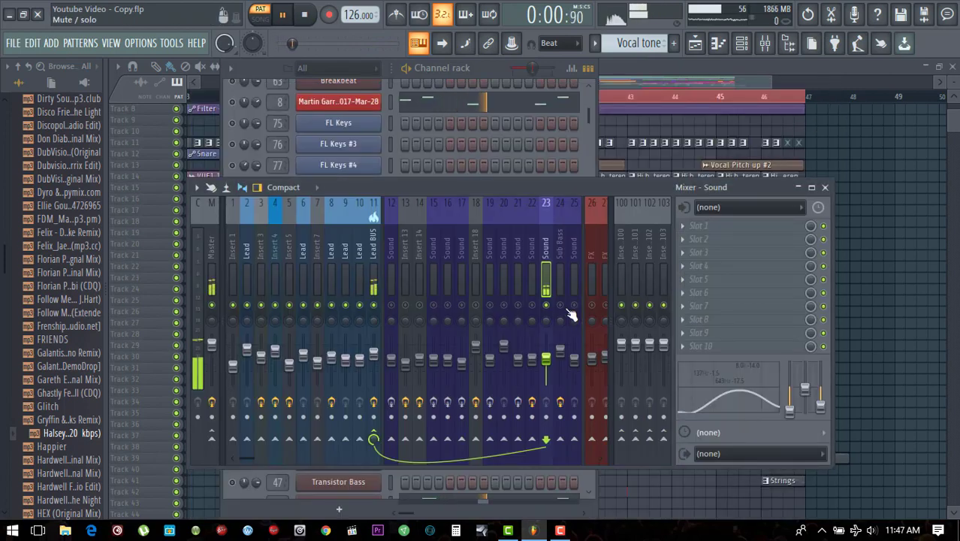
click(660, 74)
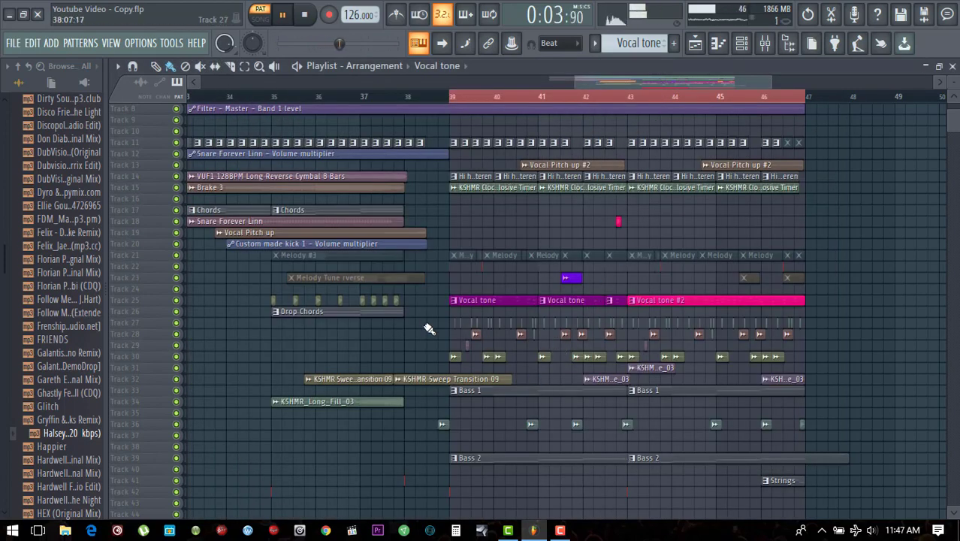
scroll(406, 367, down, 3)
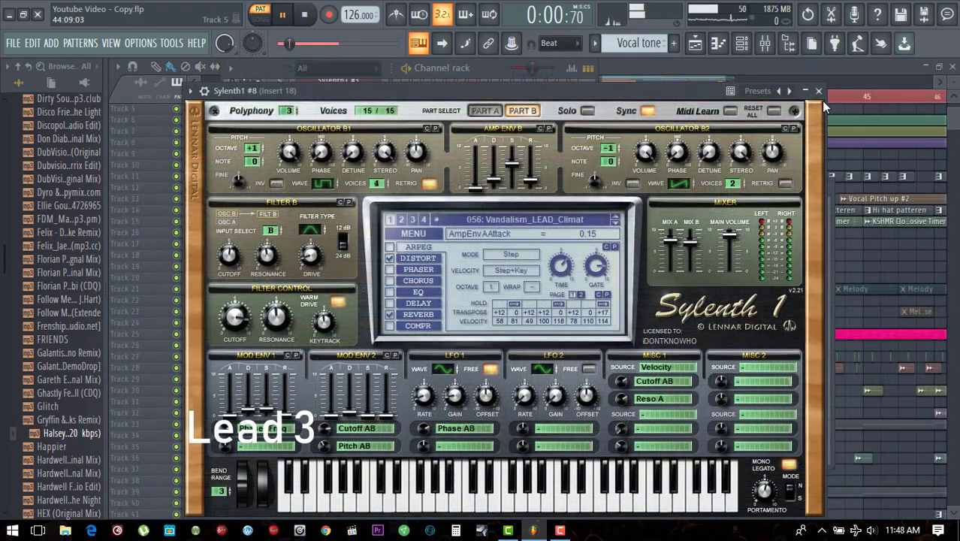
Step: Close the Sylenth1 #8 plugin of Lead 3 and check its Insert 18 track in the mixer
click(819, 91)
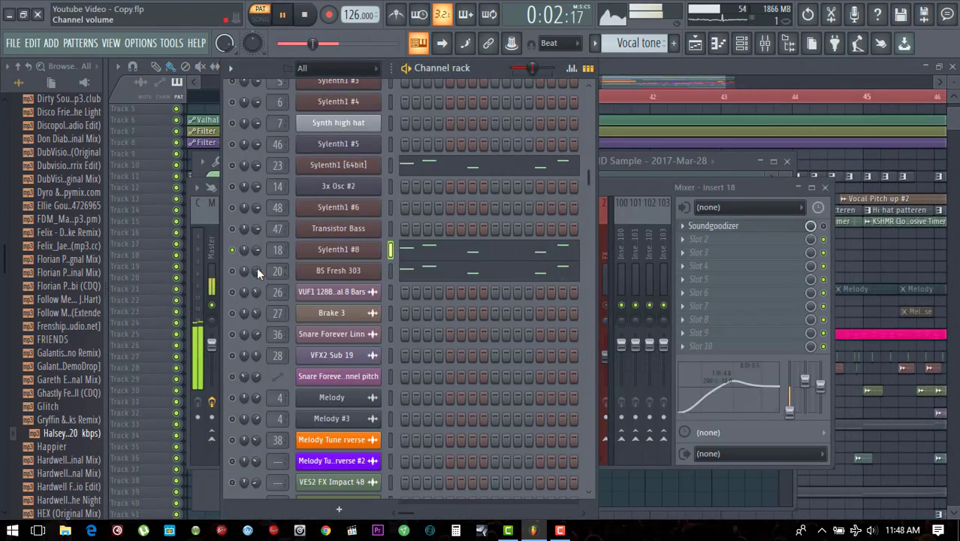
click(660, 189)
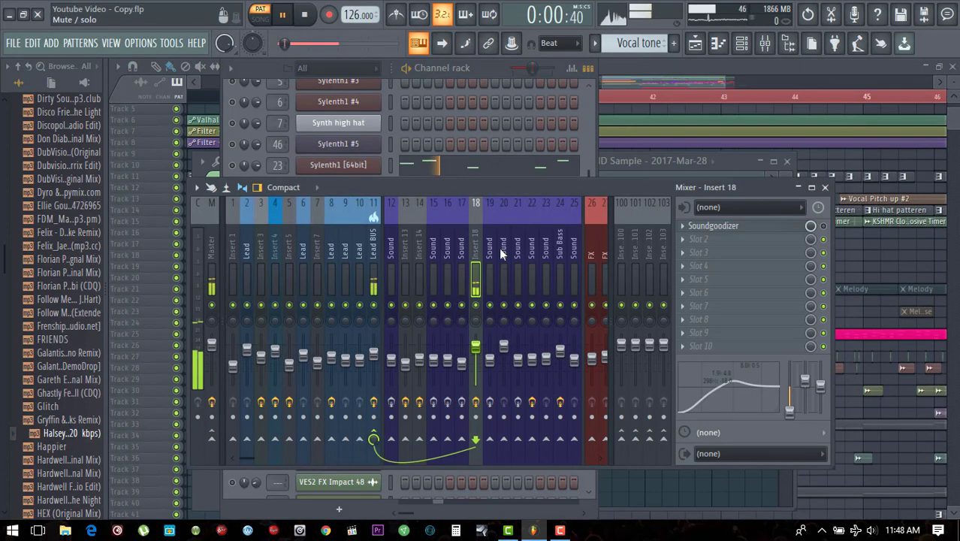
click(482, 75)
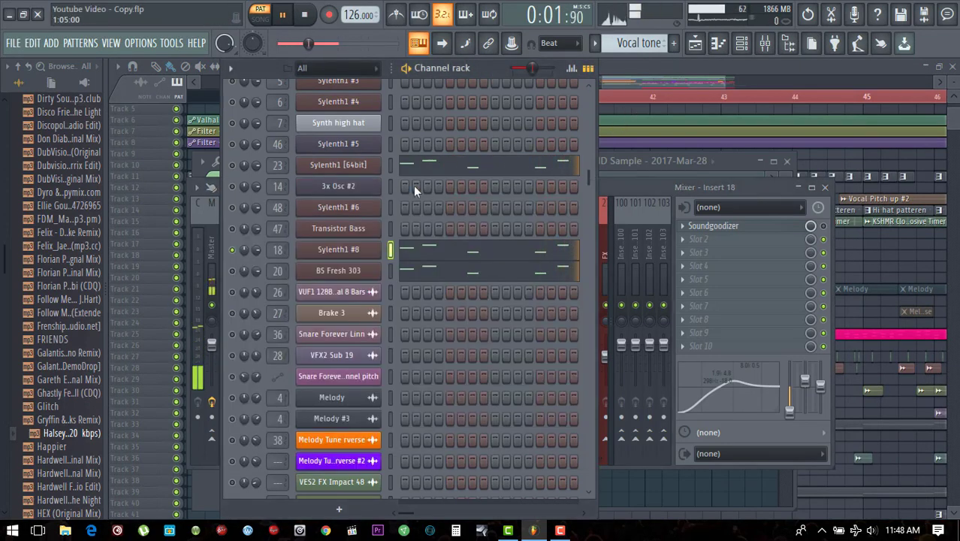
Step: Open the BS Fresh 303 channel of Lead 4 and reposition its Sylenth1 editor to examine the plugin settings
click(321, 272)
click(589, 100)
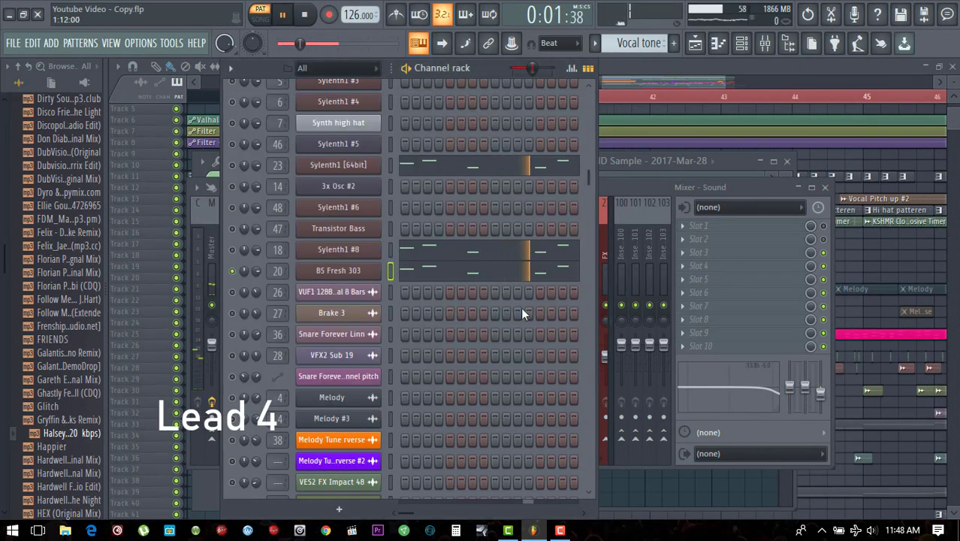
click(338, 270)
click(219, 125)
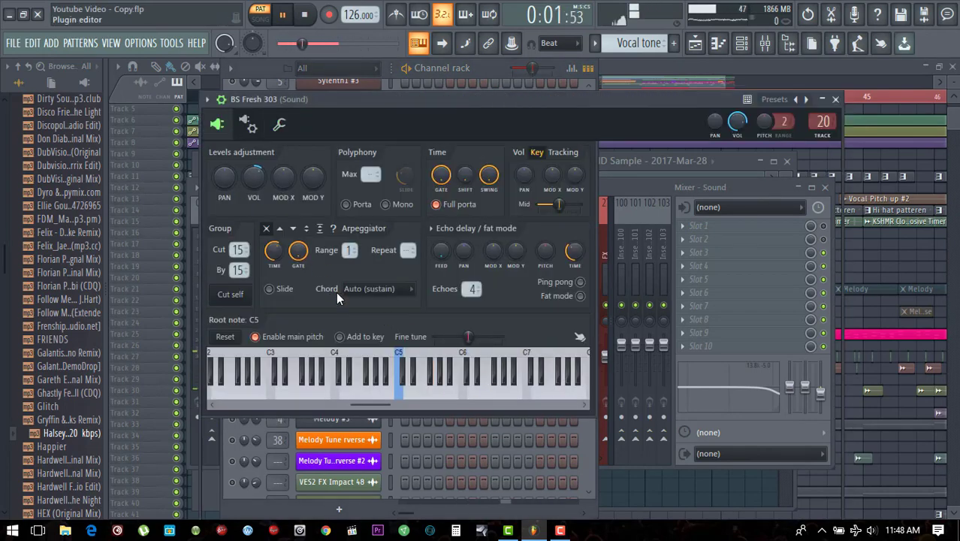
click(228, 104)
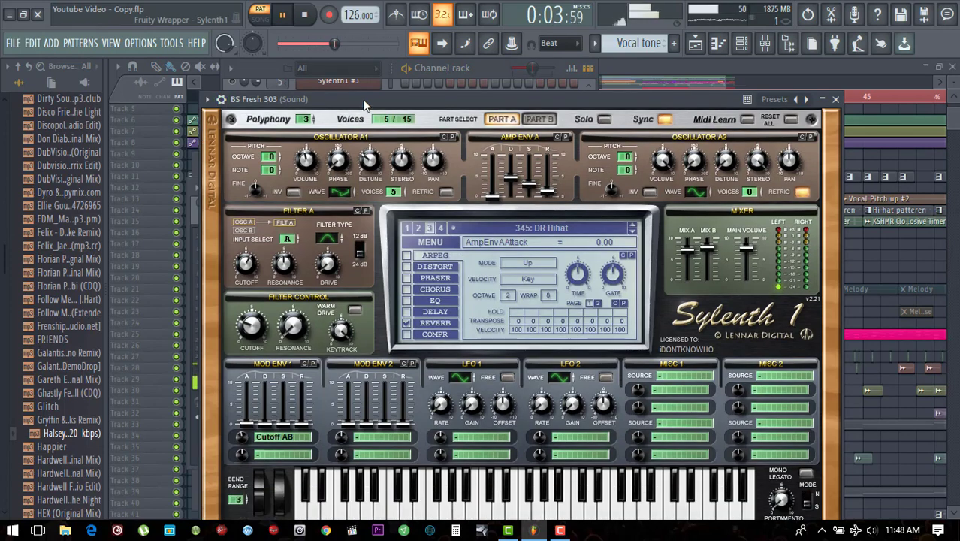
drag(370, 107, 365, 75)
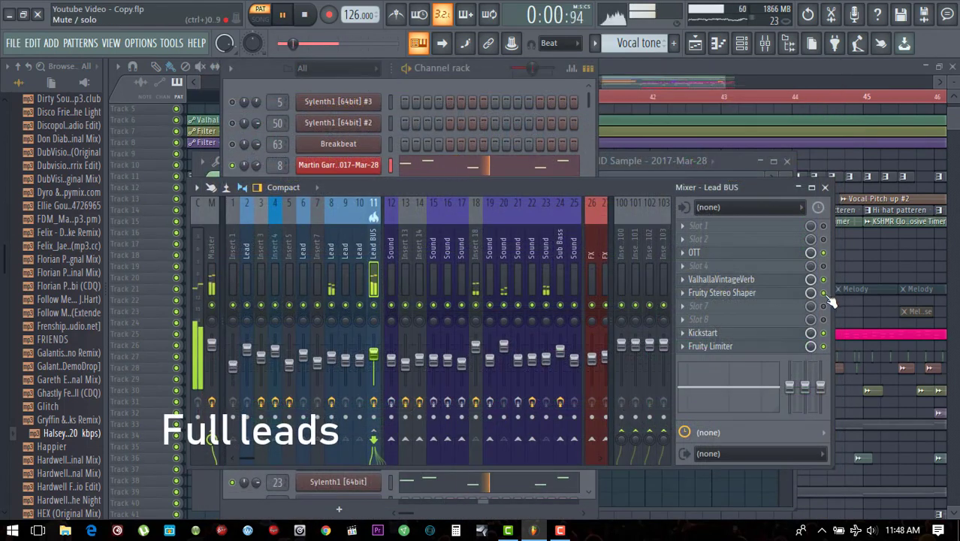
Step: Examine the OTT and ValhallaVintageVerb settings on the Lead BUS mixer track, and close both plugins
click(746, 254)
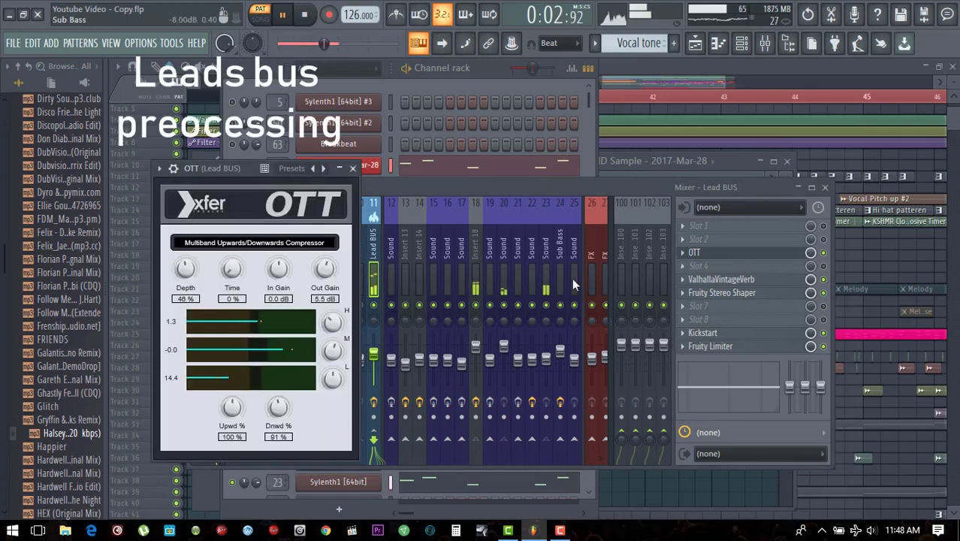
click(719, 279)
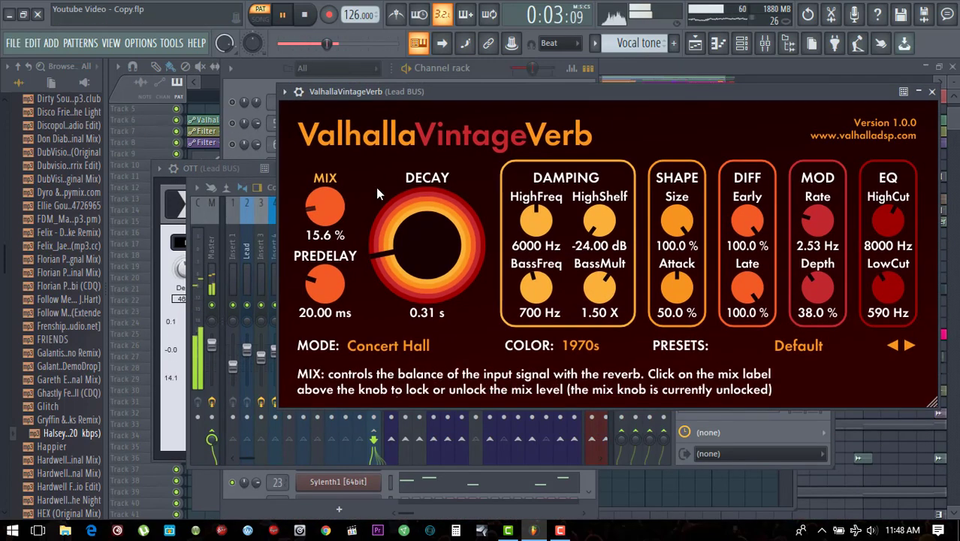
click(931, 92)
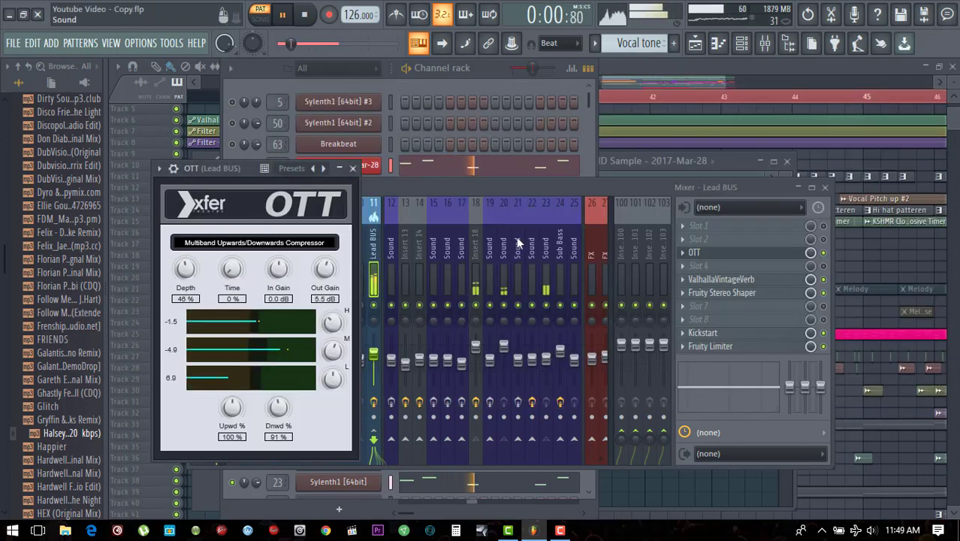
click(353, 168)
Step: Examine the Fruity Stereo Shaper and Fruity Limiter on the Lead BUS, toggling effects to compare the sound, and close both plugins
click(721, 293)
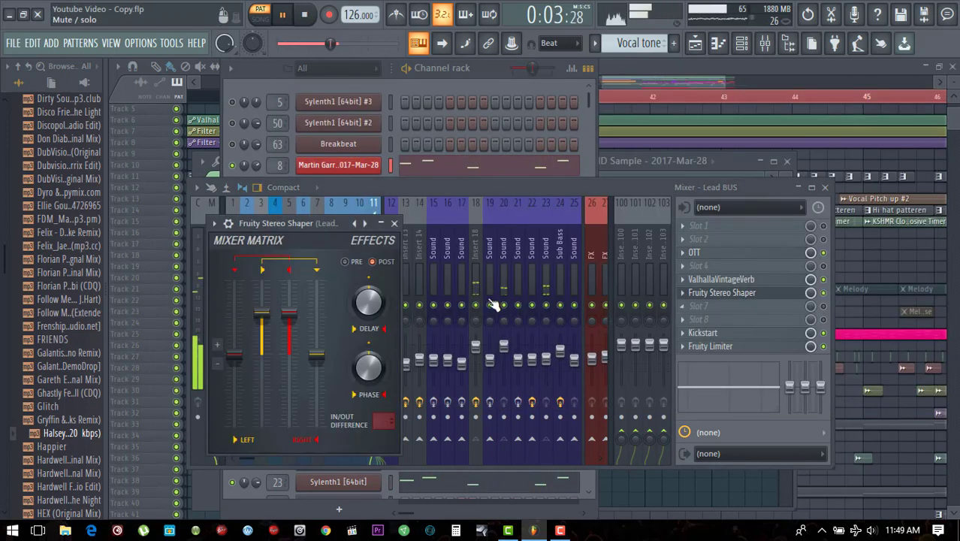
key(Escape)
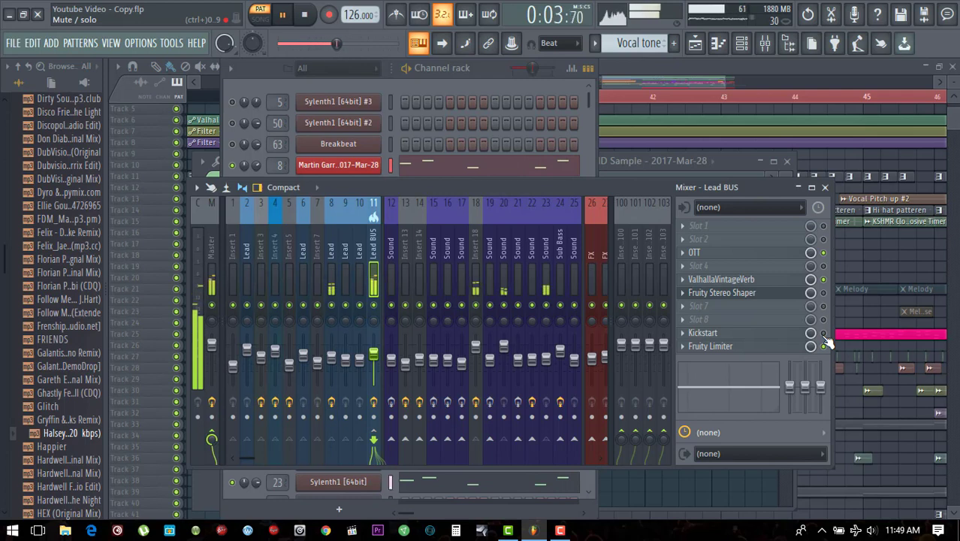
click(785, 347)
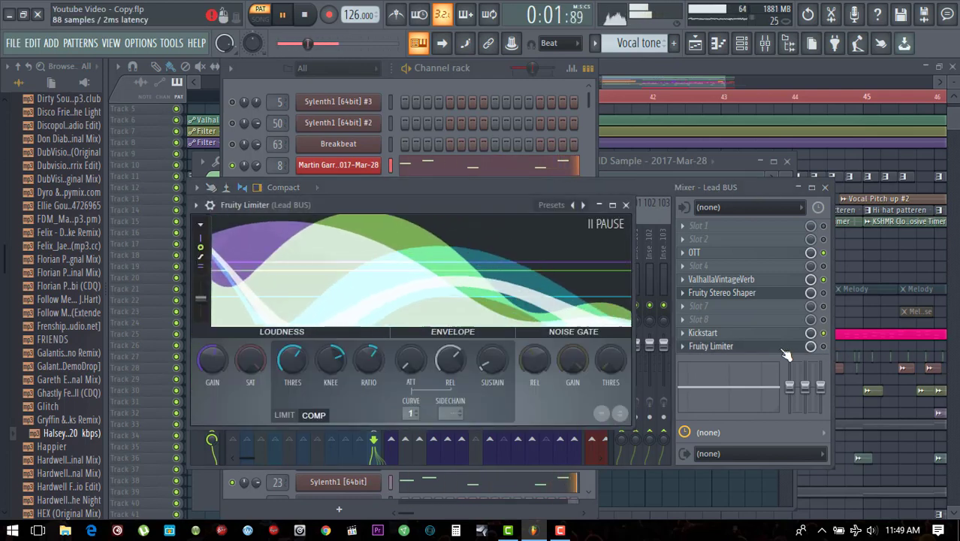
click(788, 347)
click(784, 347)
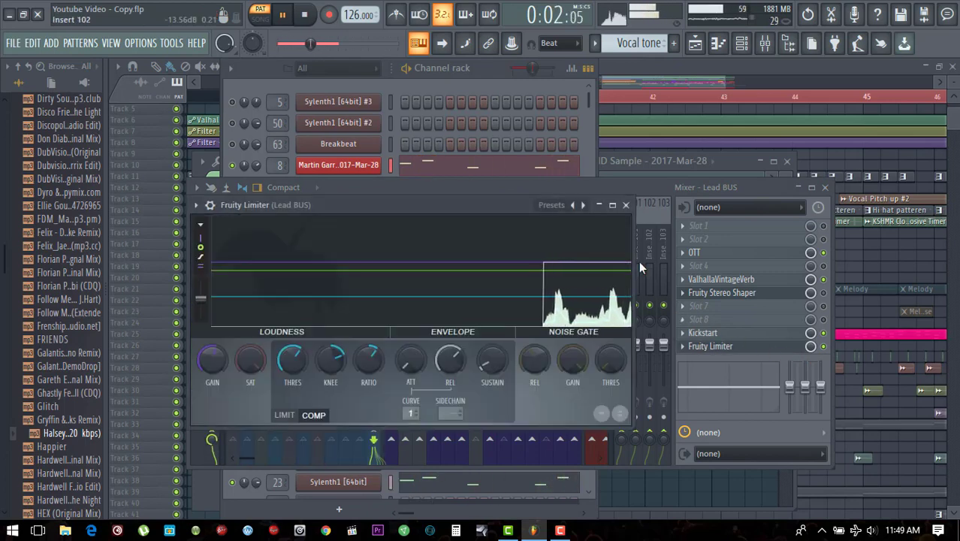
click(625, 205)
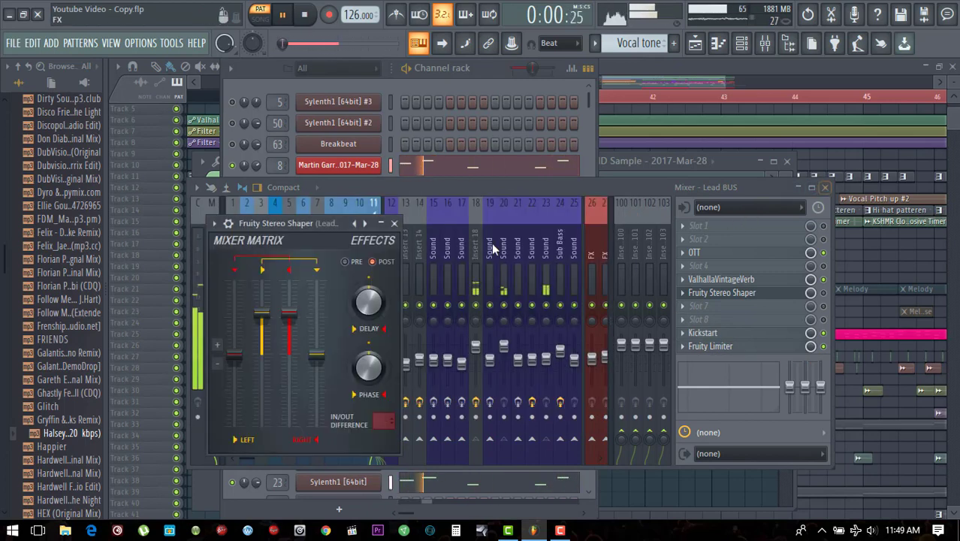
click(395, 224)
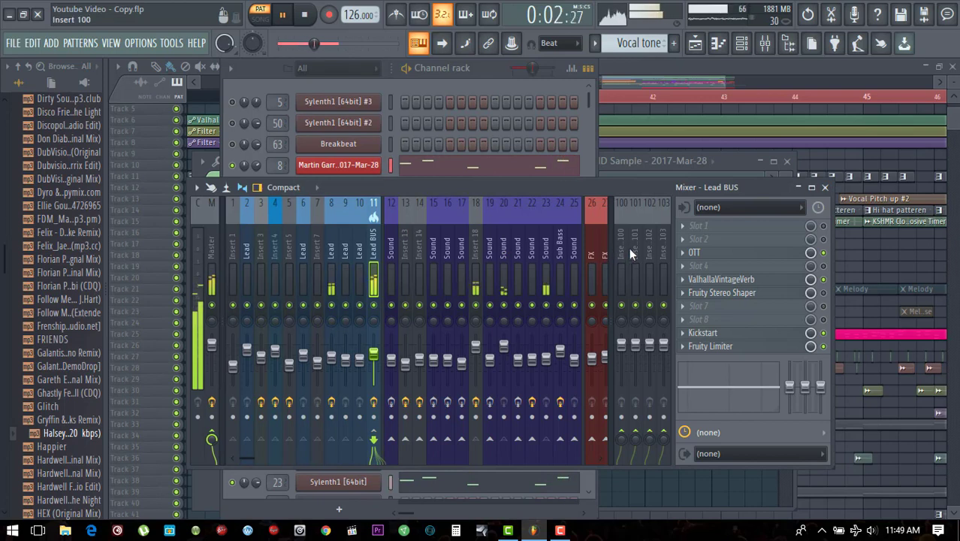
Step: Close the mixer, Channel rack and Piano roll to bring the full drop into view in the Playlist
click(825, 187)
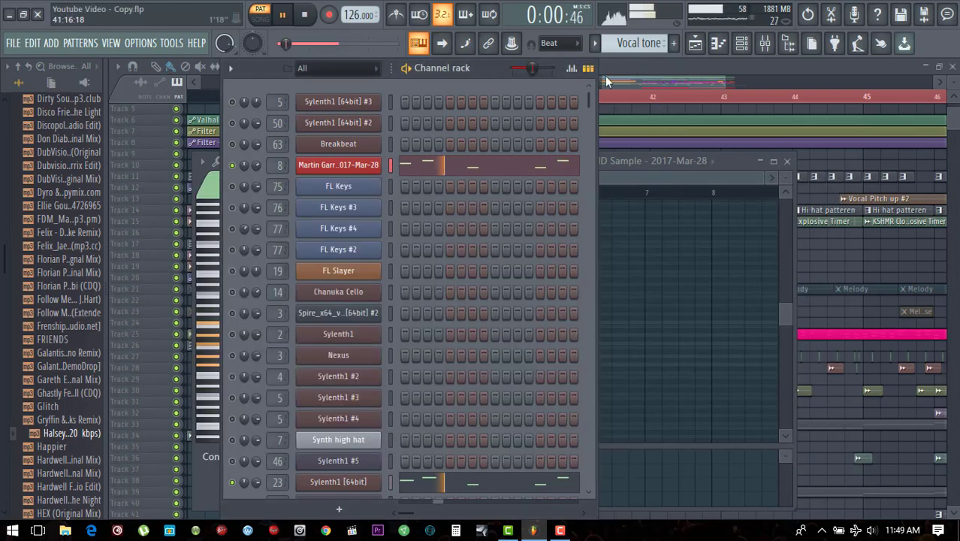
click(742, 47)
click(786, 161)
scroll(593, 104, down, 3)
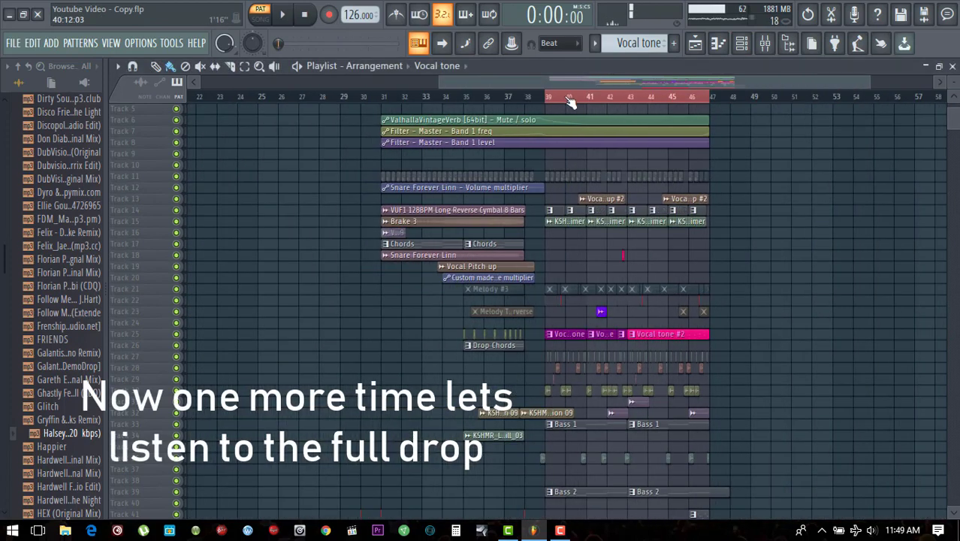
Step: Play the full drop in song mode from bar 38 and look over its clips in the Playlist
click(525, 97)
key(space)
scroll(525, 97, up, 3)
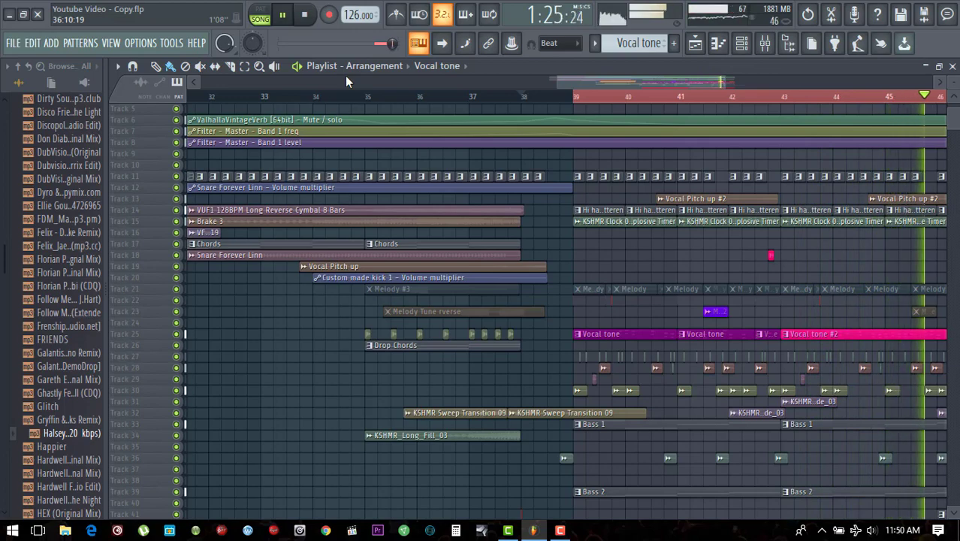
scroll(449, 97, down, 3)
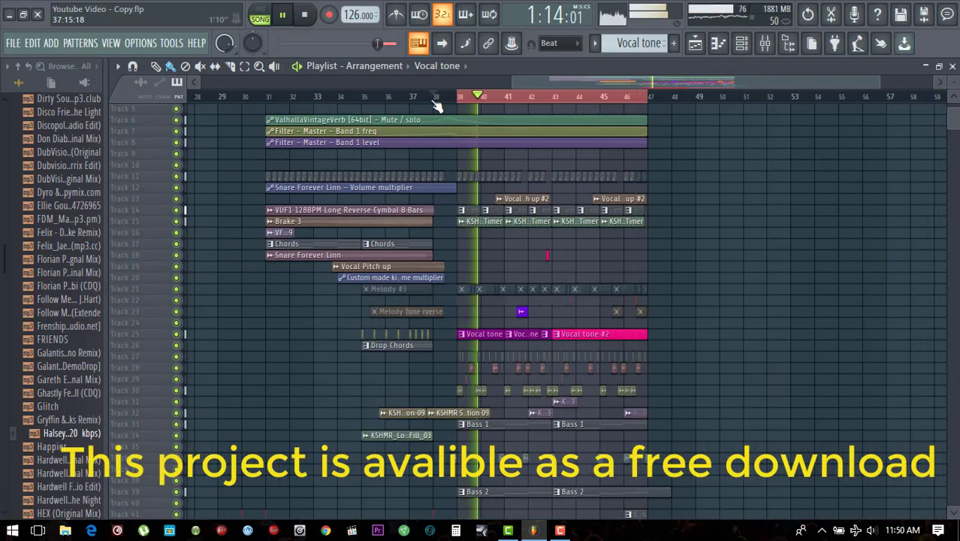
scroll(436, 106, up, 1)
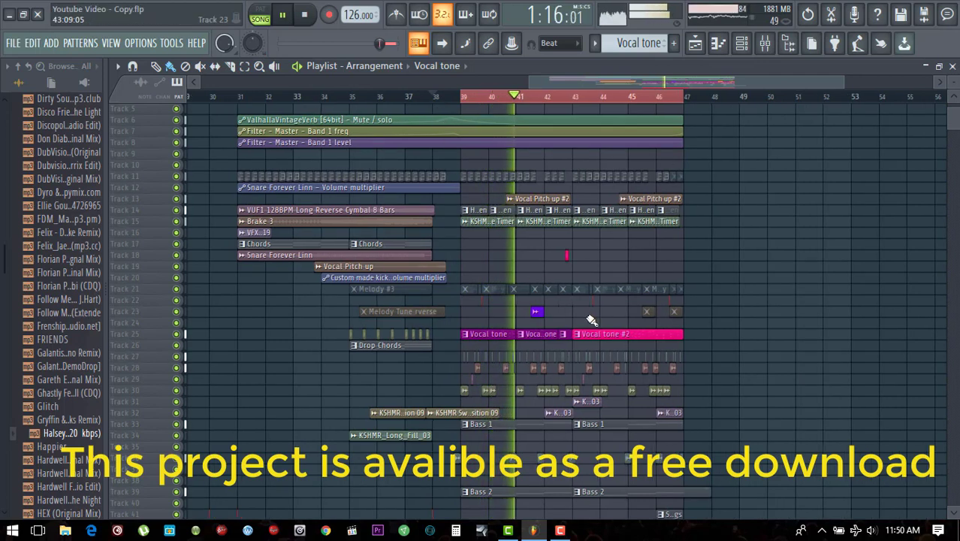